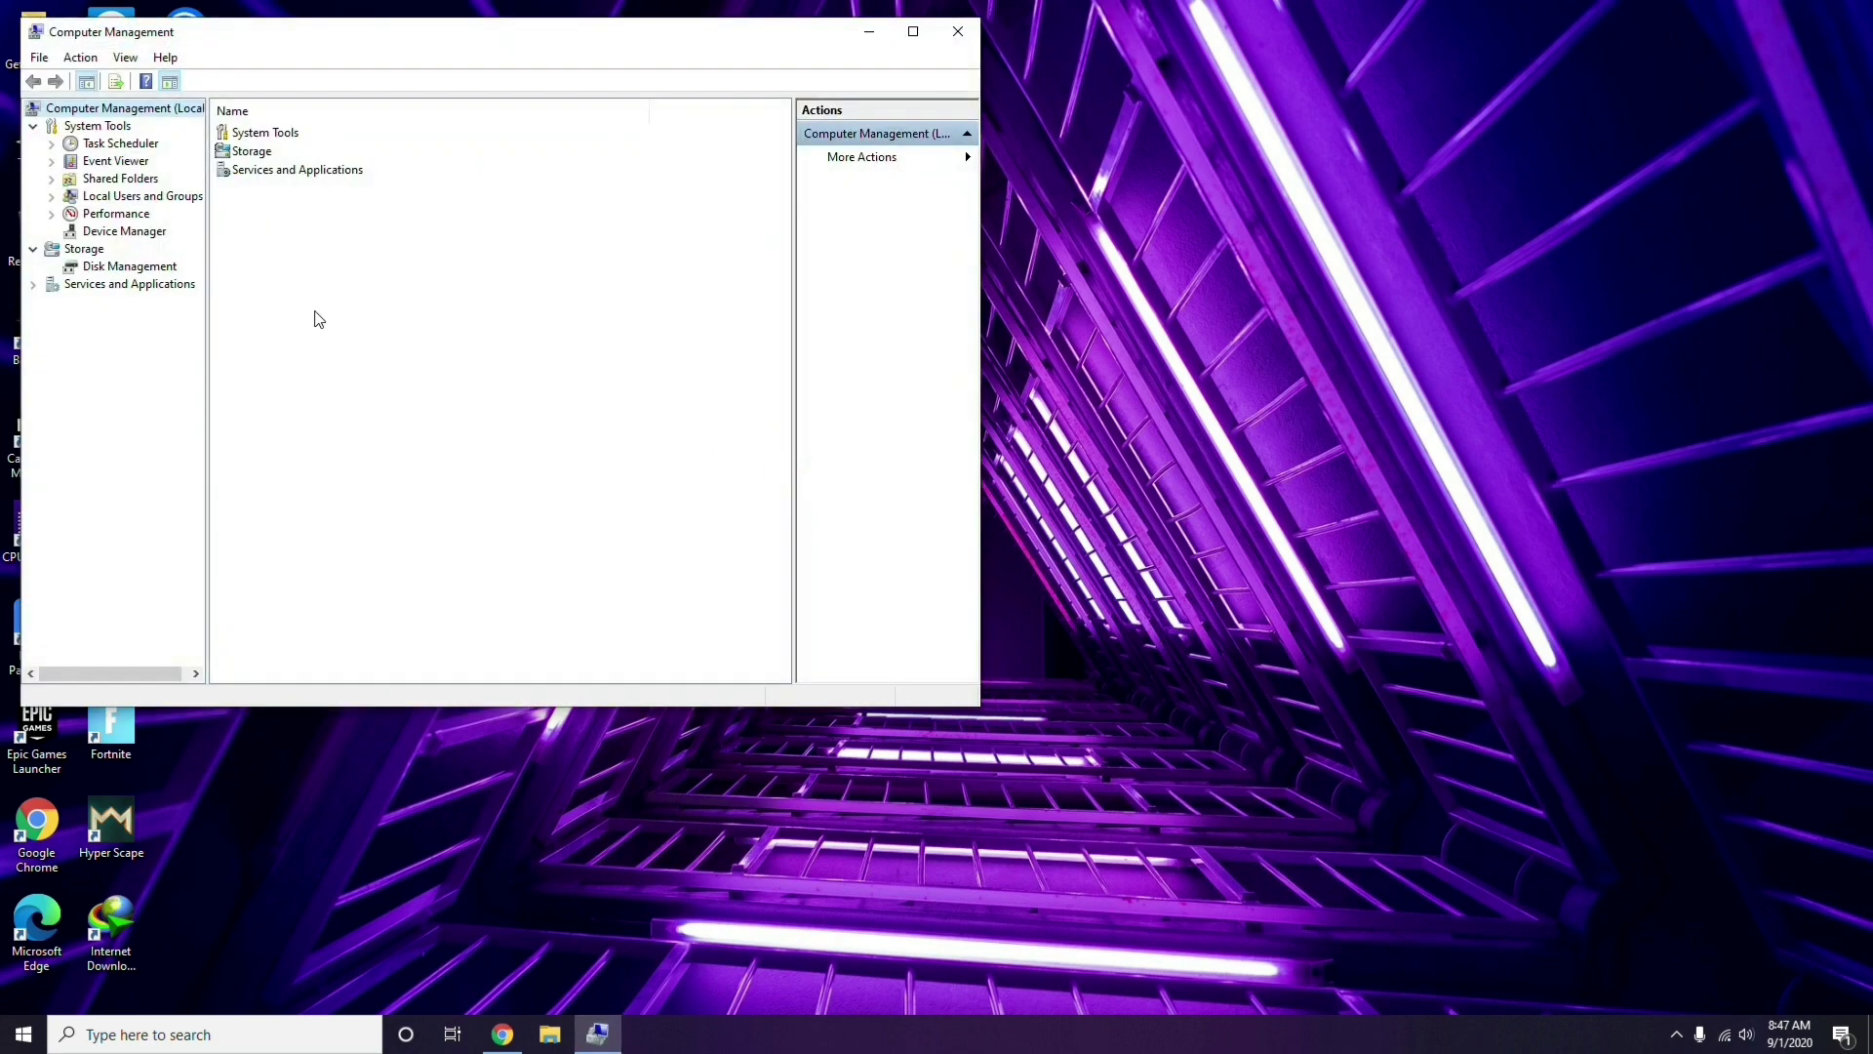
Review the hardware categories in Device Manager, then close Computer Management
click(114, 230)
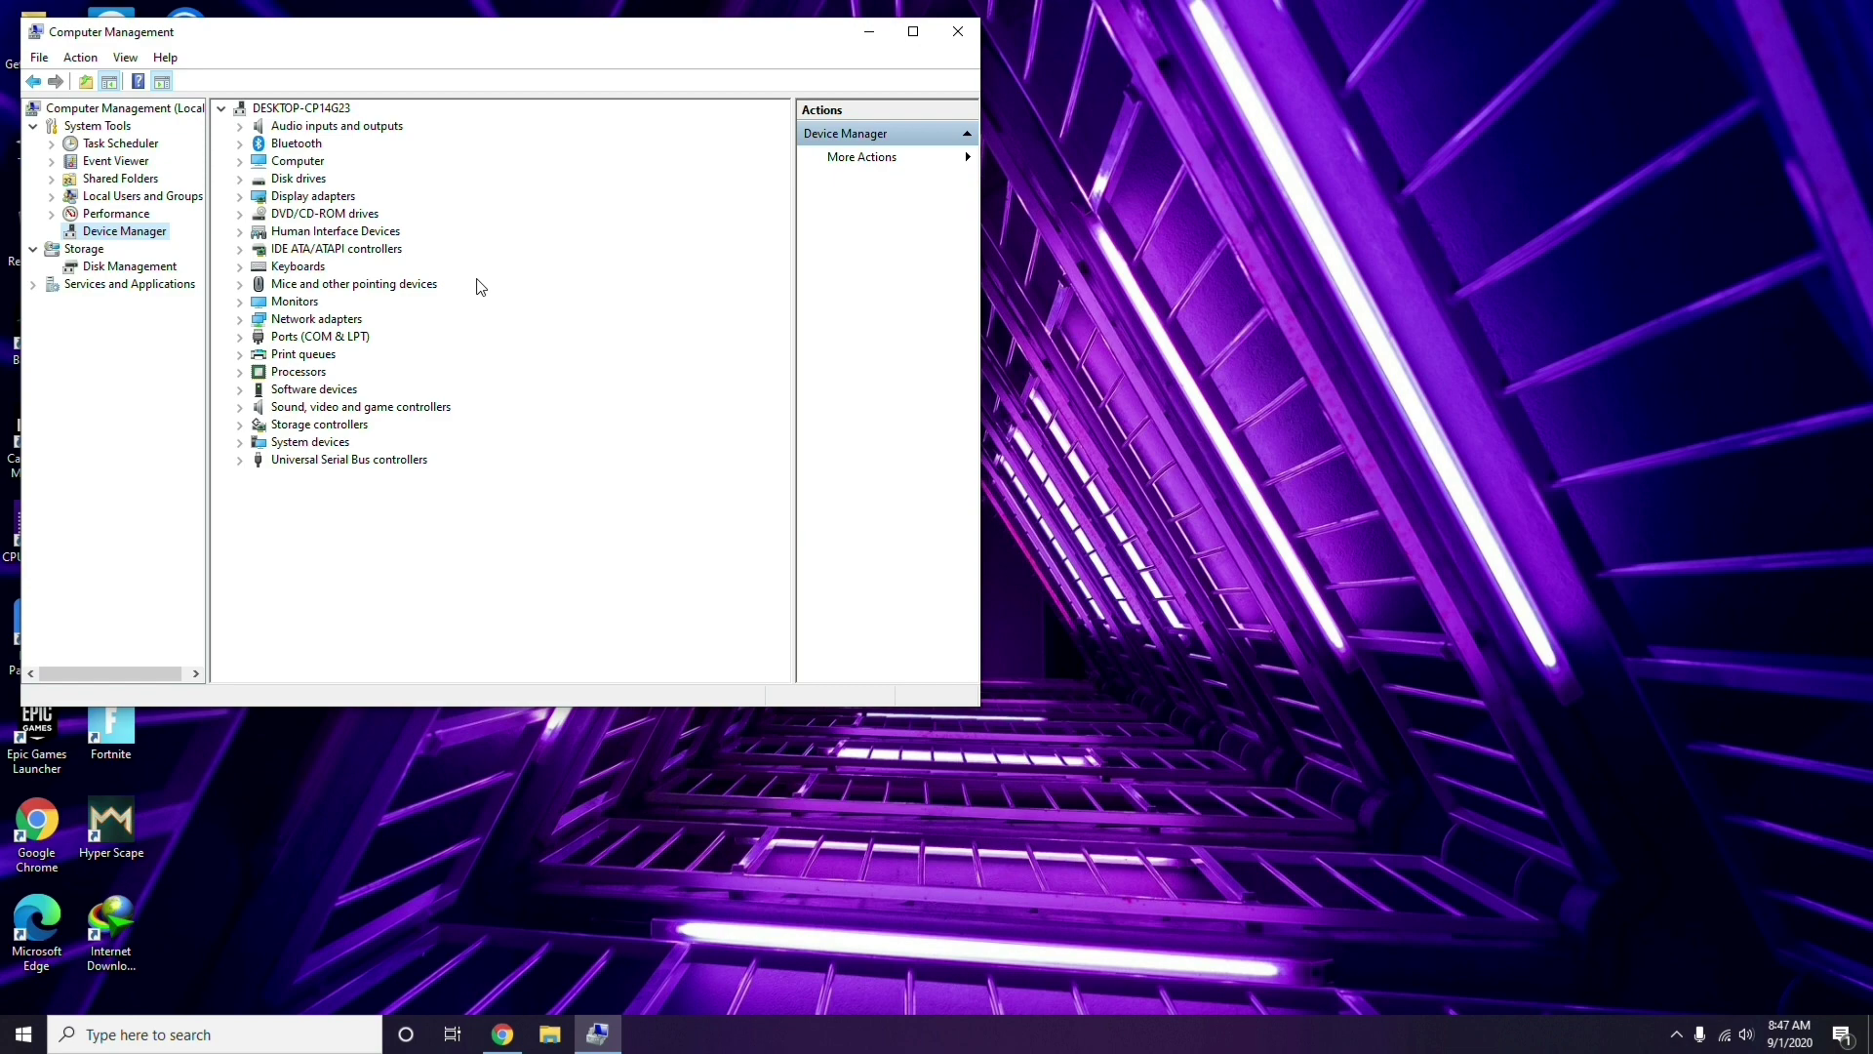
click(958, 33)
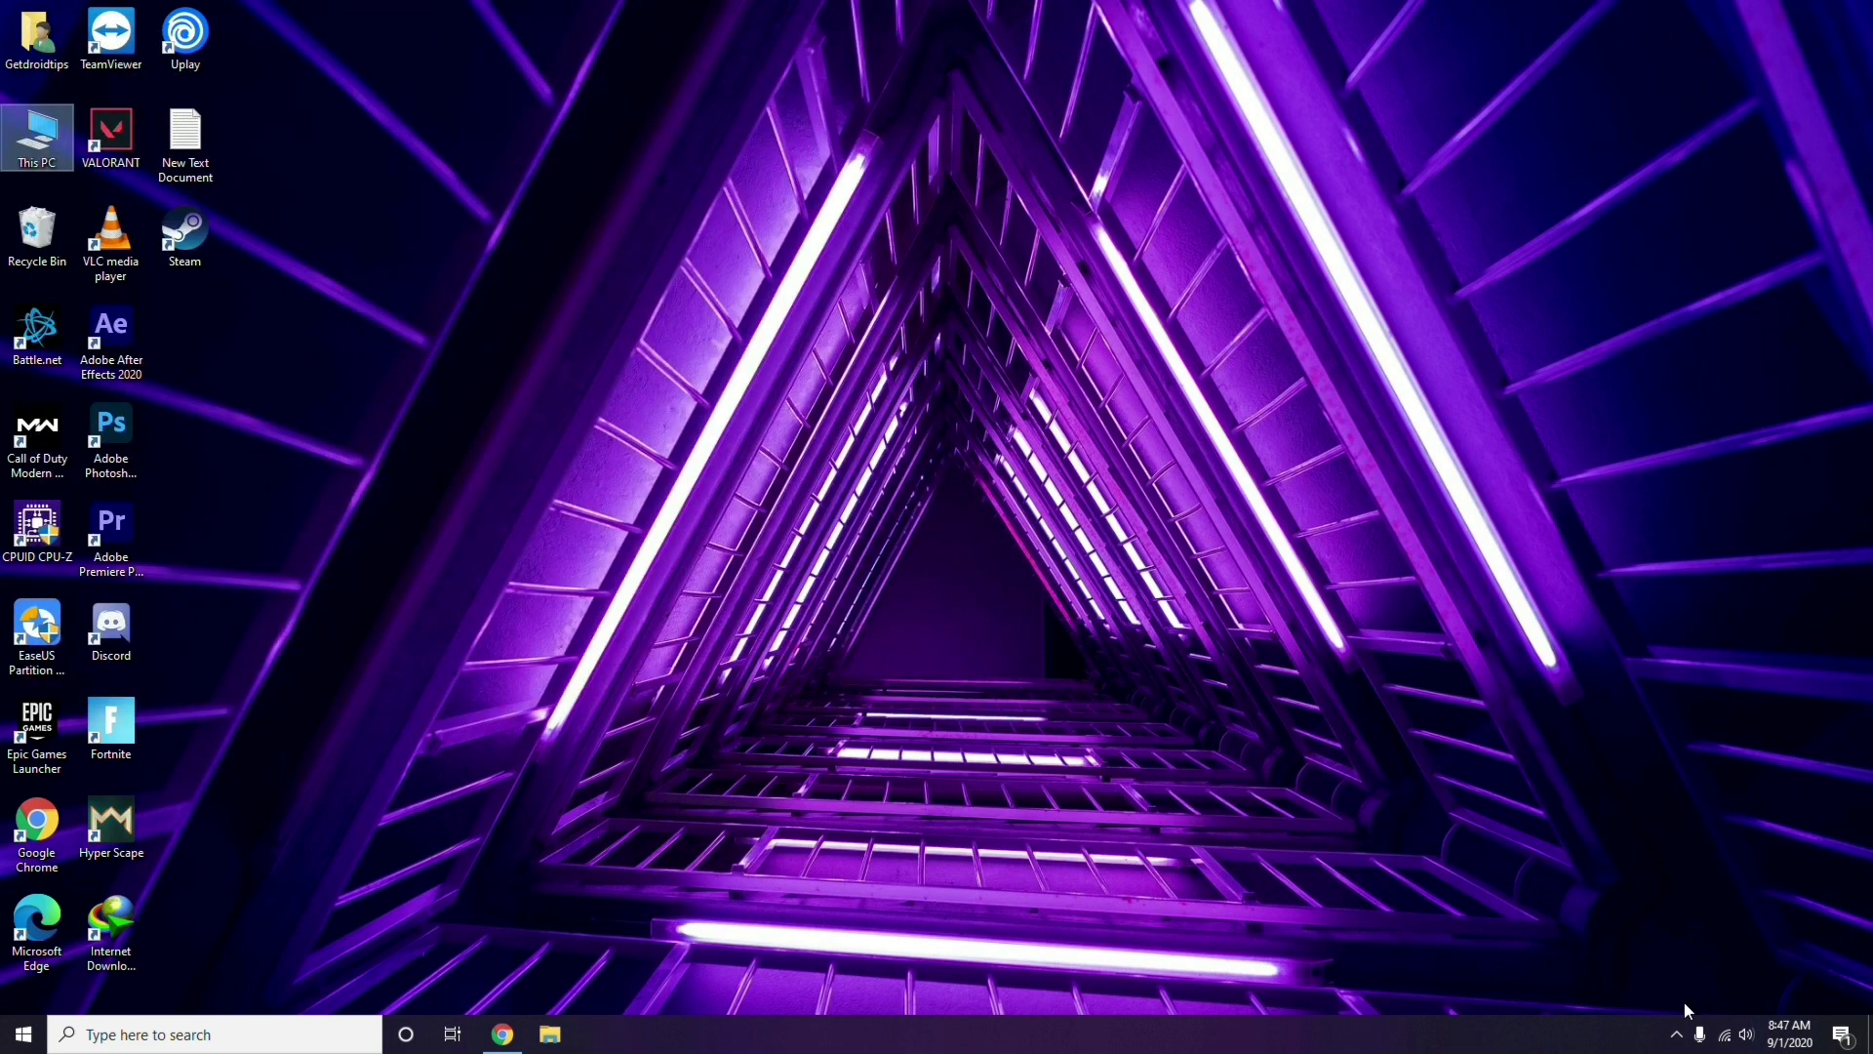
click(1677, 1038)
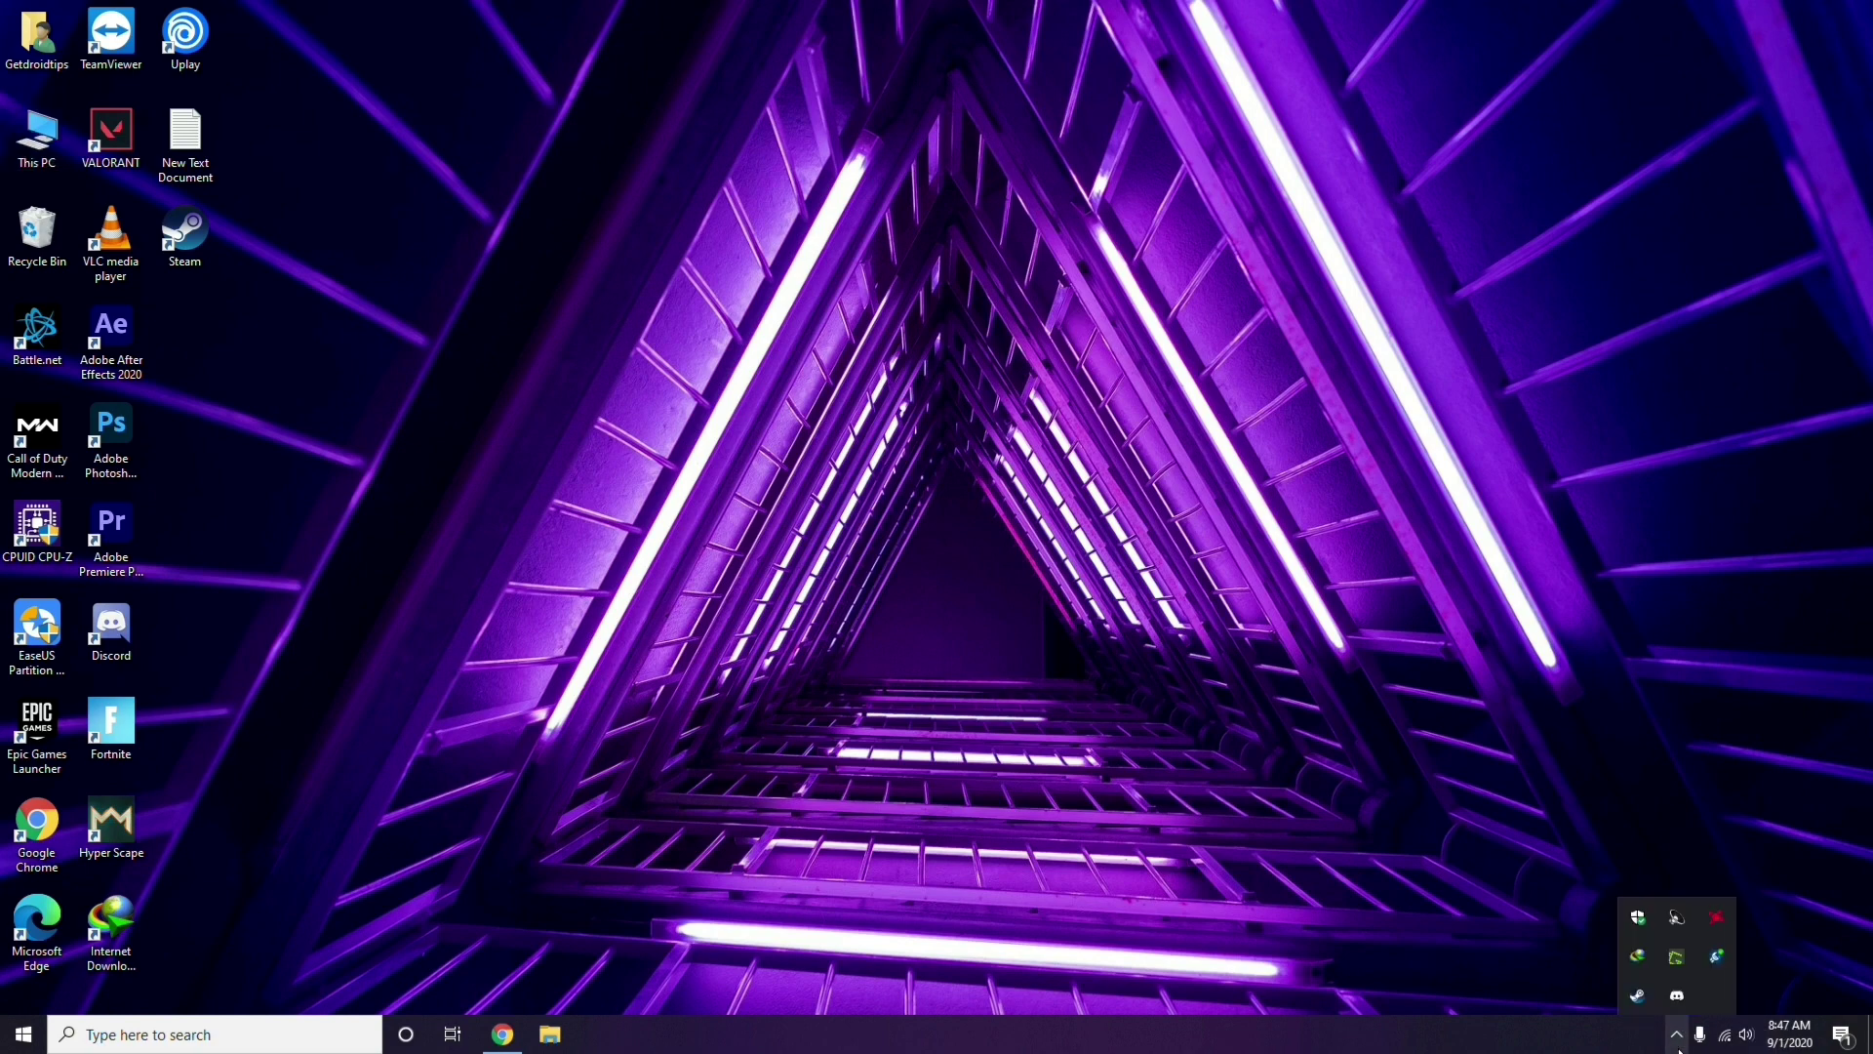
click(1716, 919)
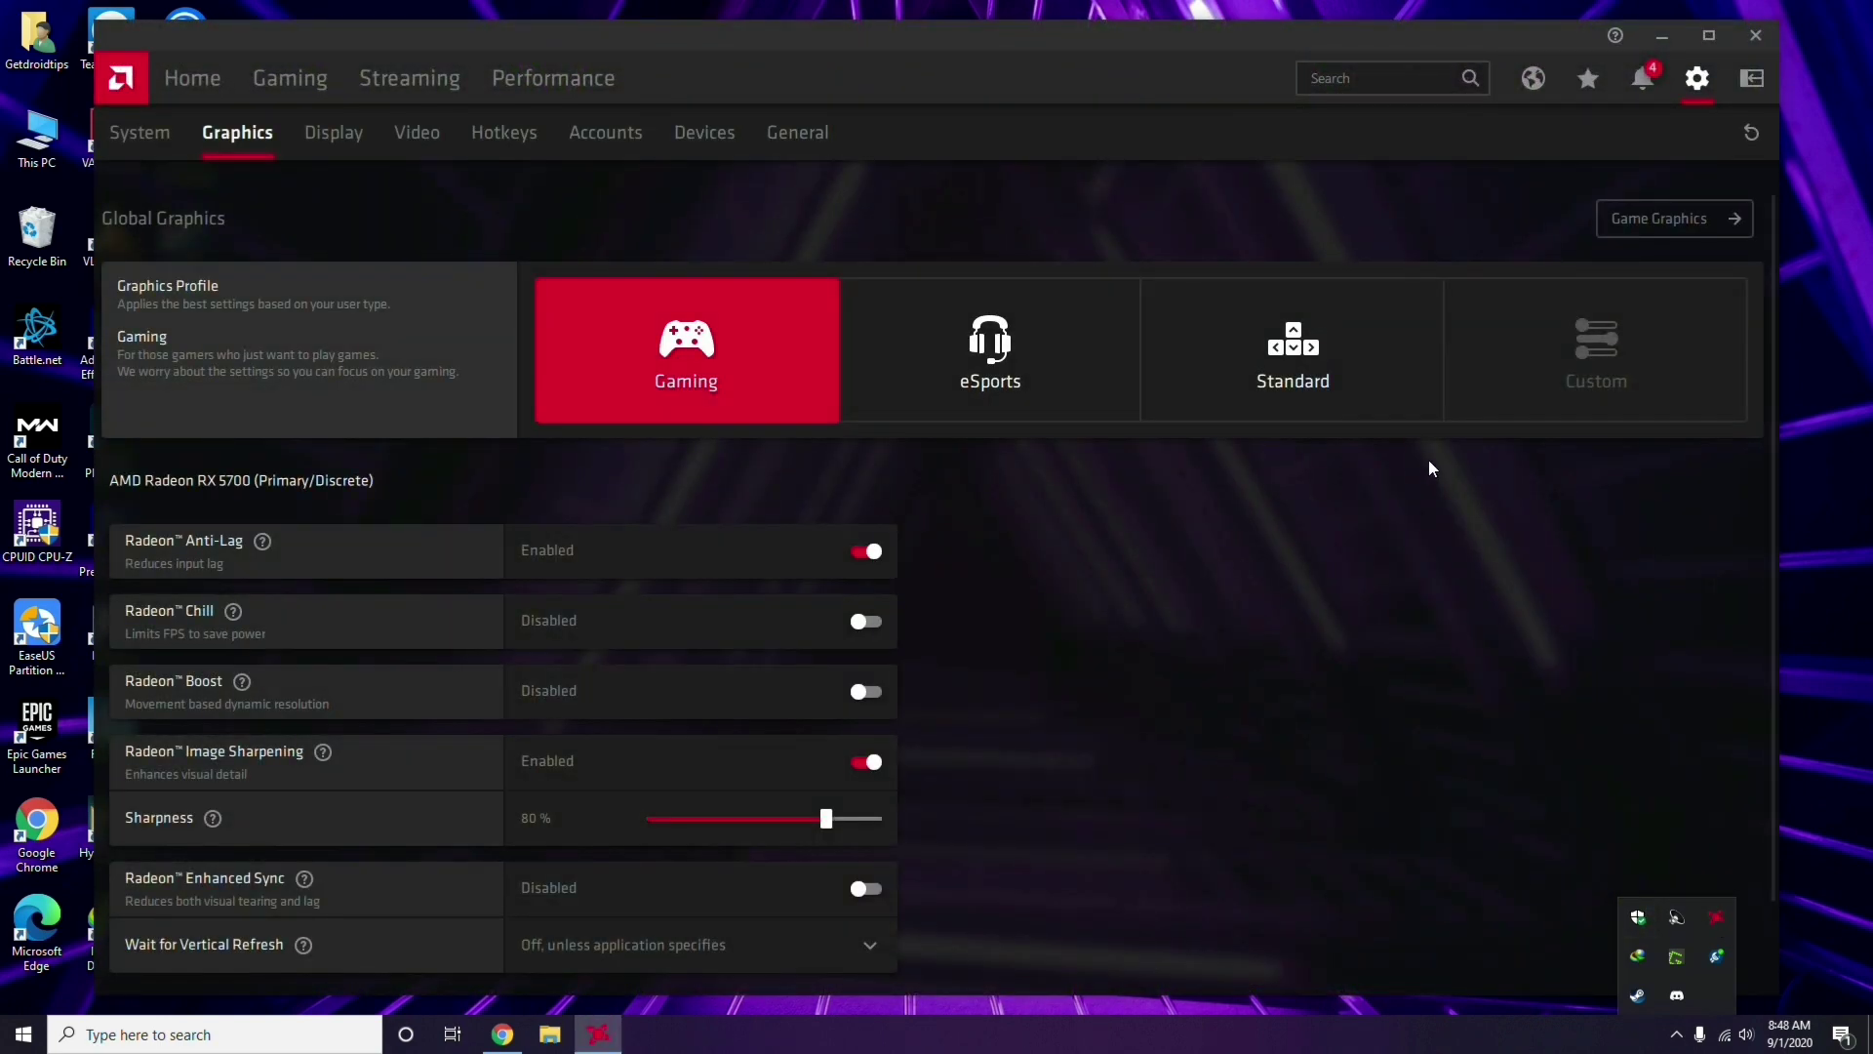
click(161, 139)
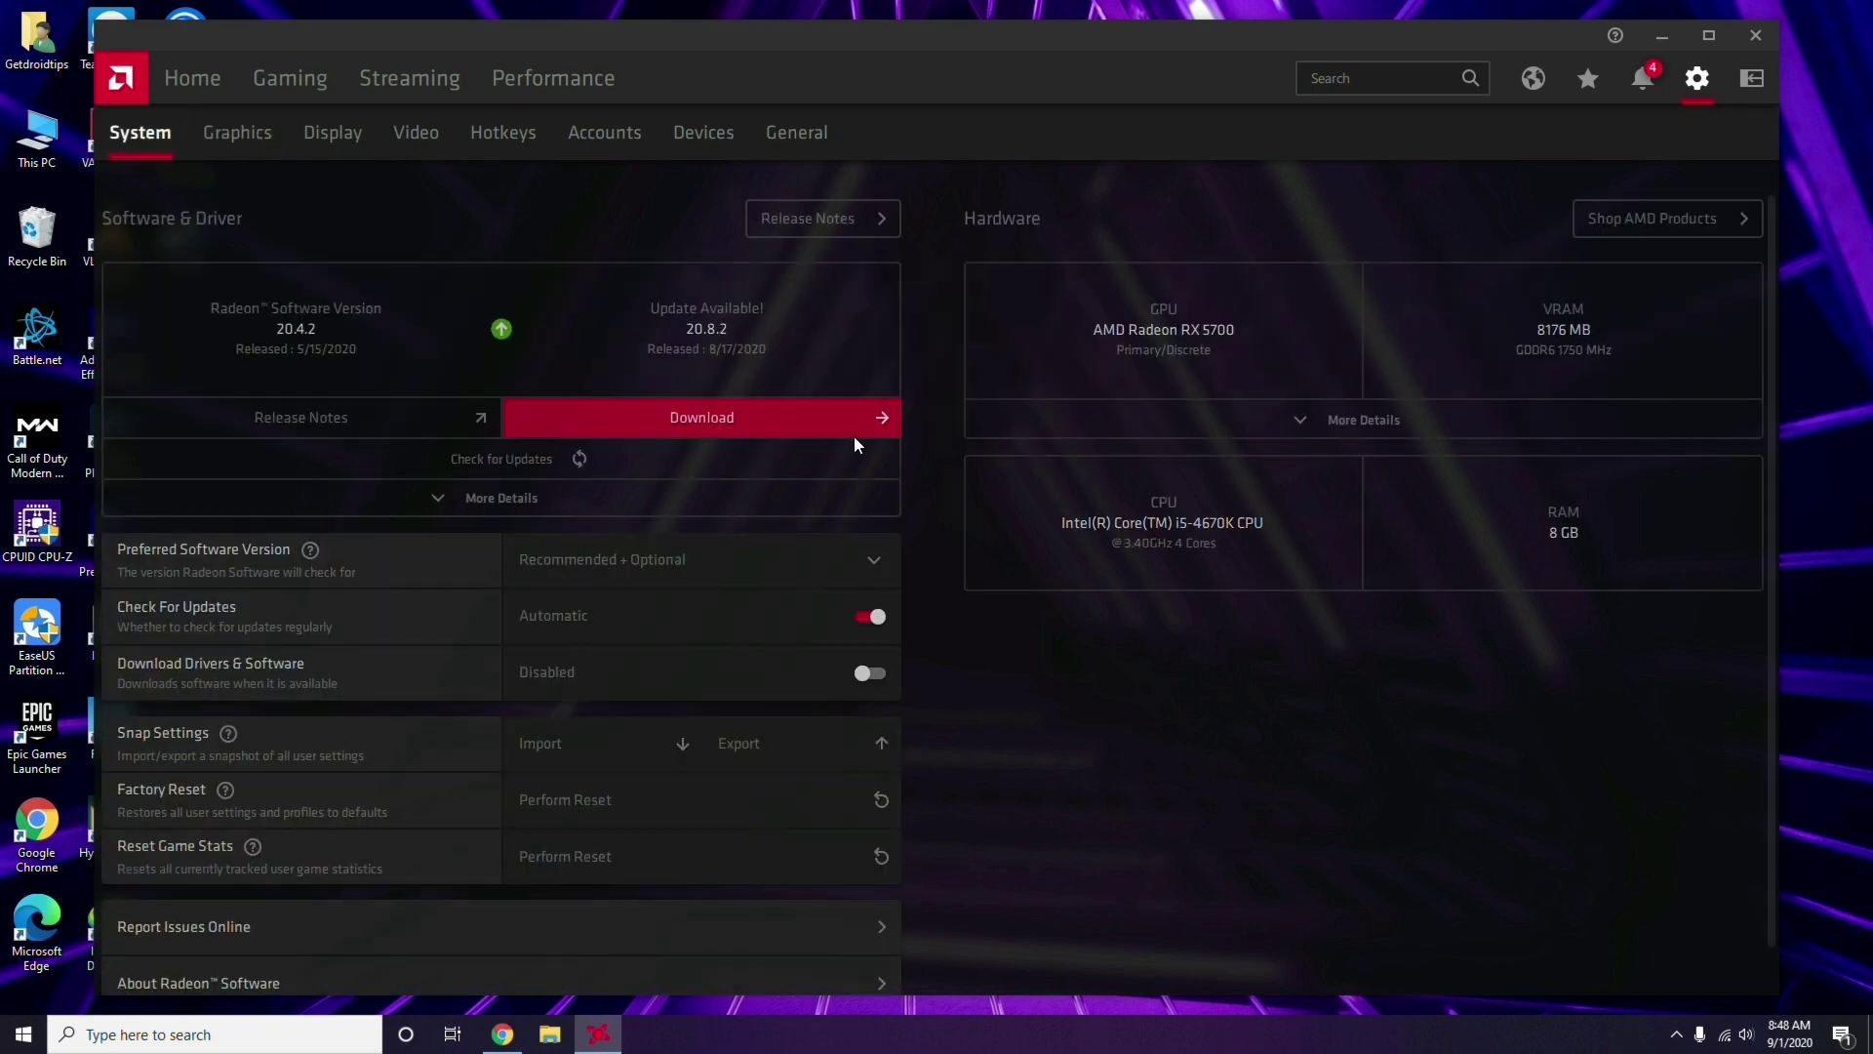
click(232, 142)
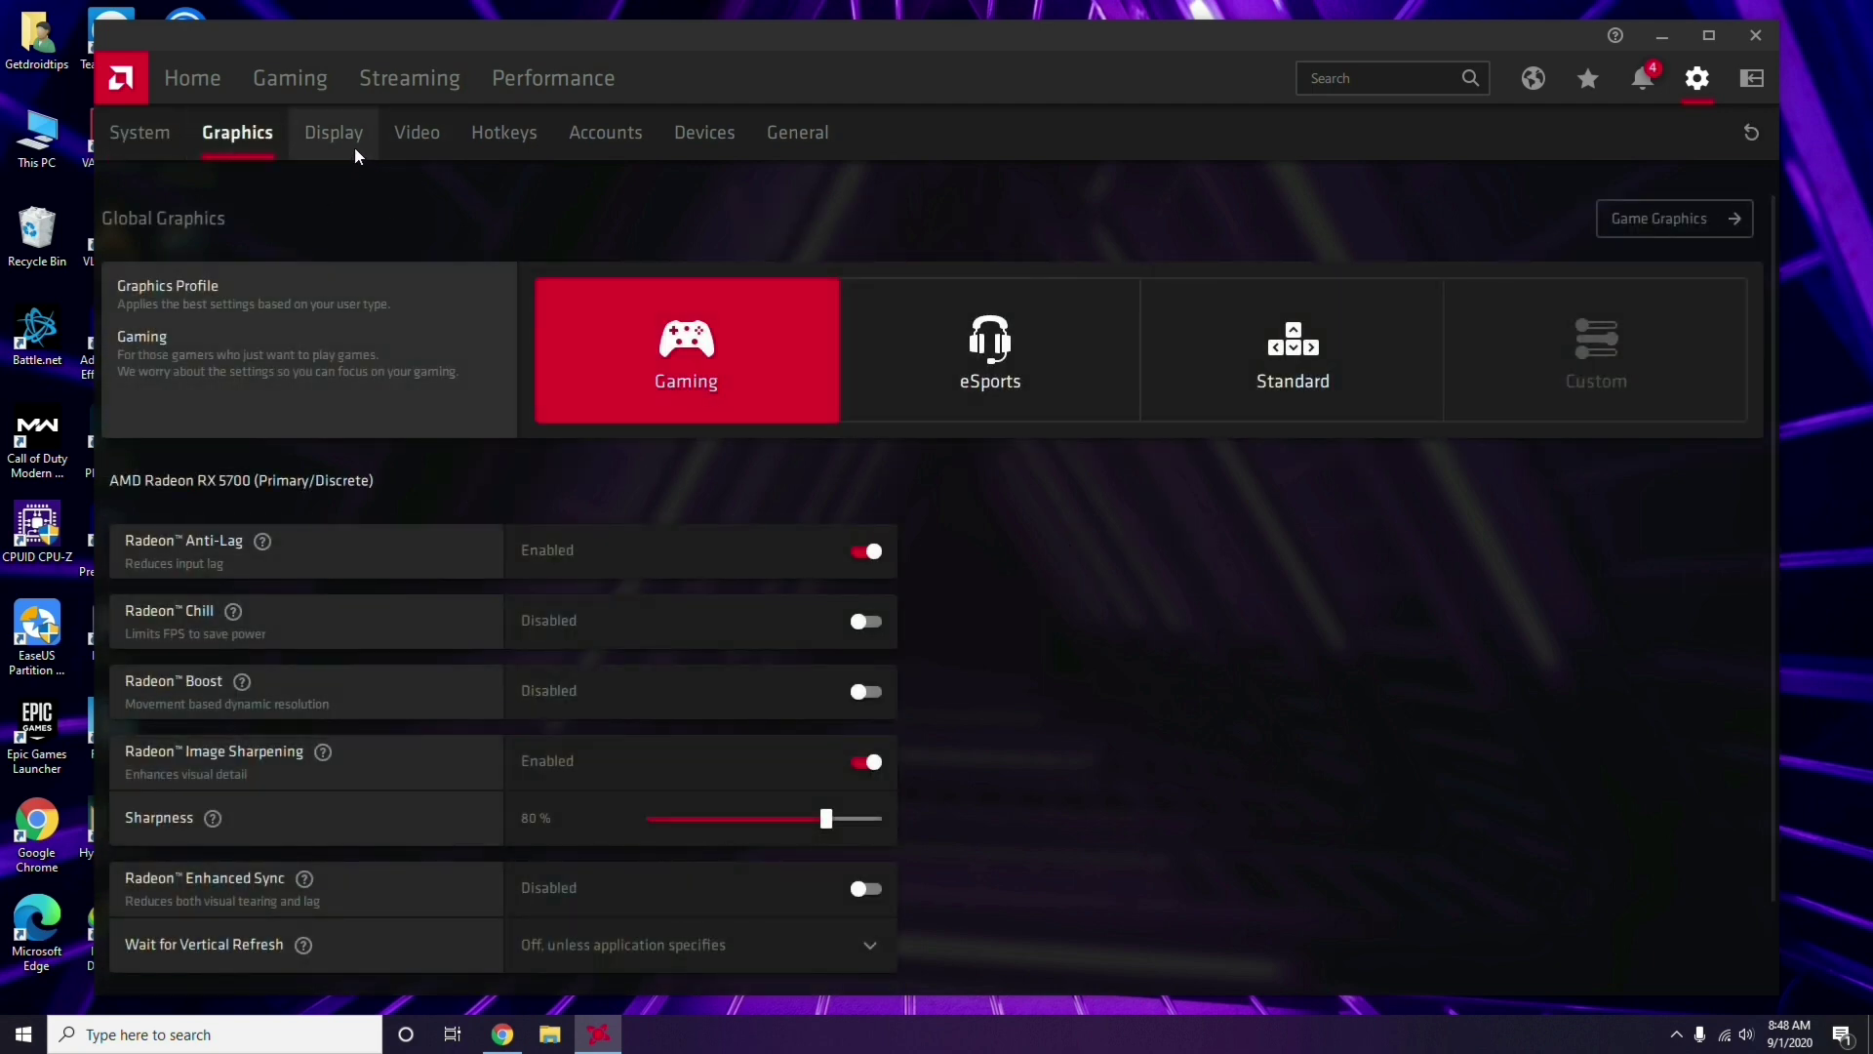
click(355, 146)
click(204, 86)
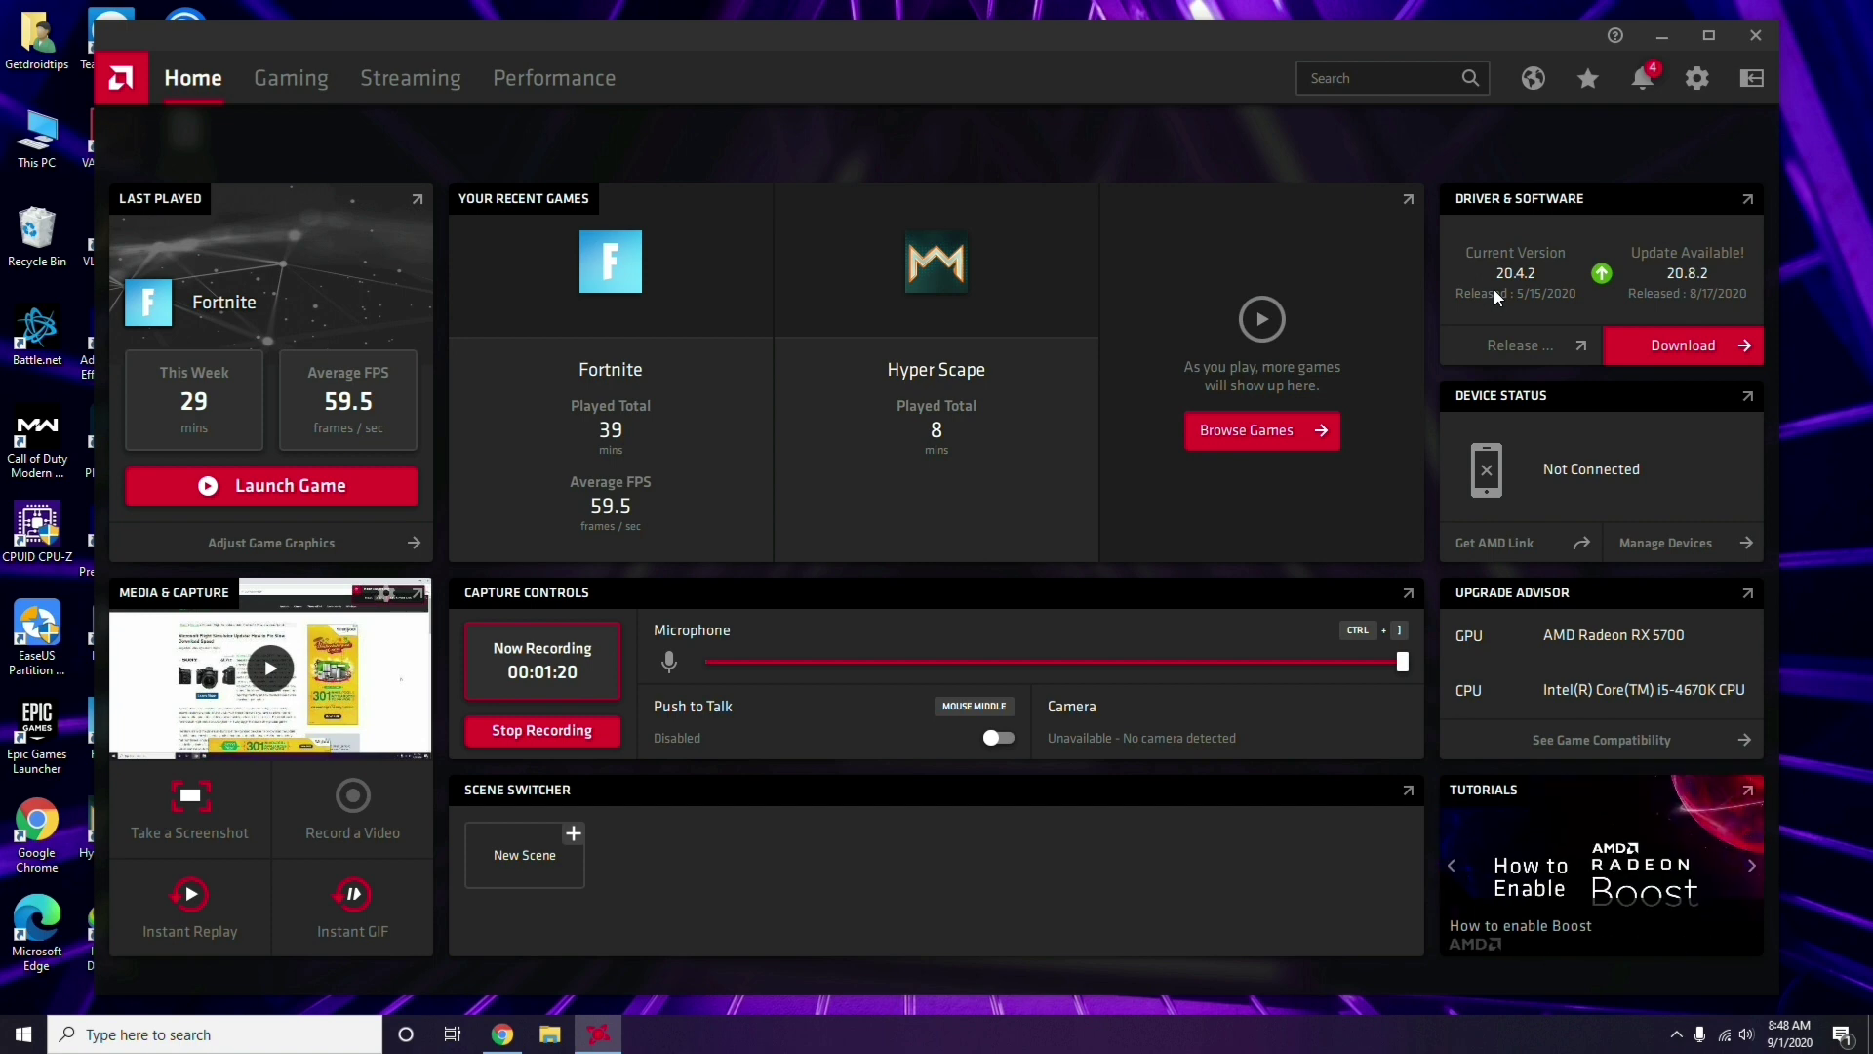
click(1756, 36)
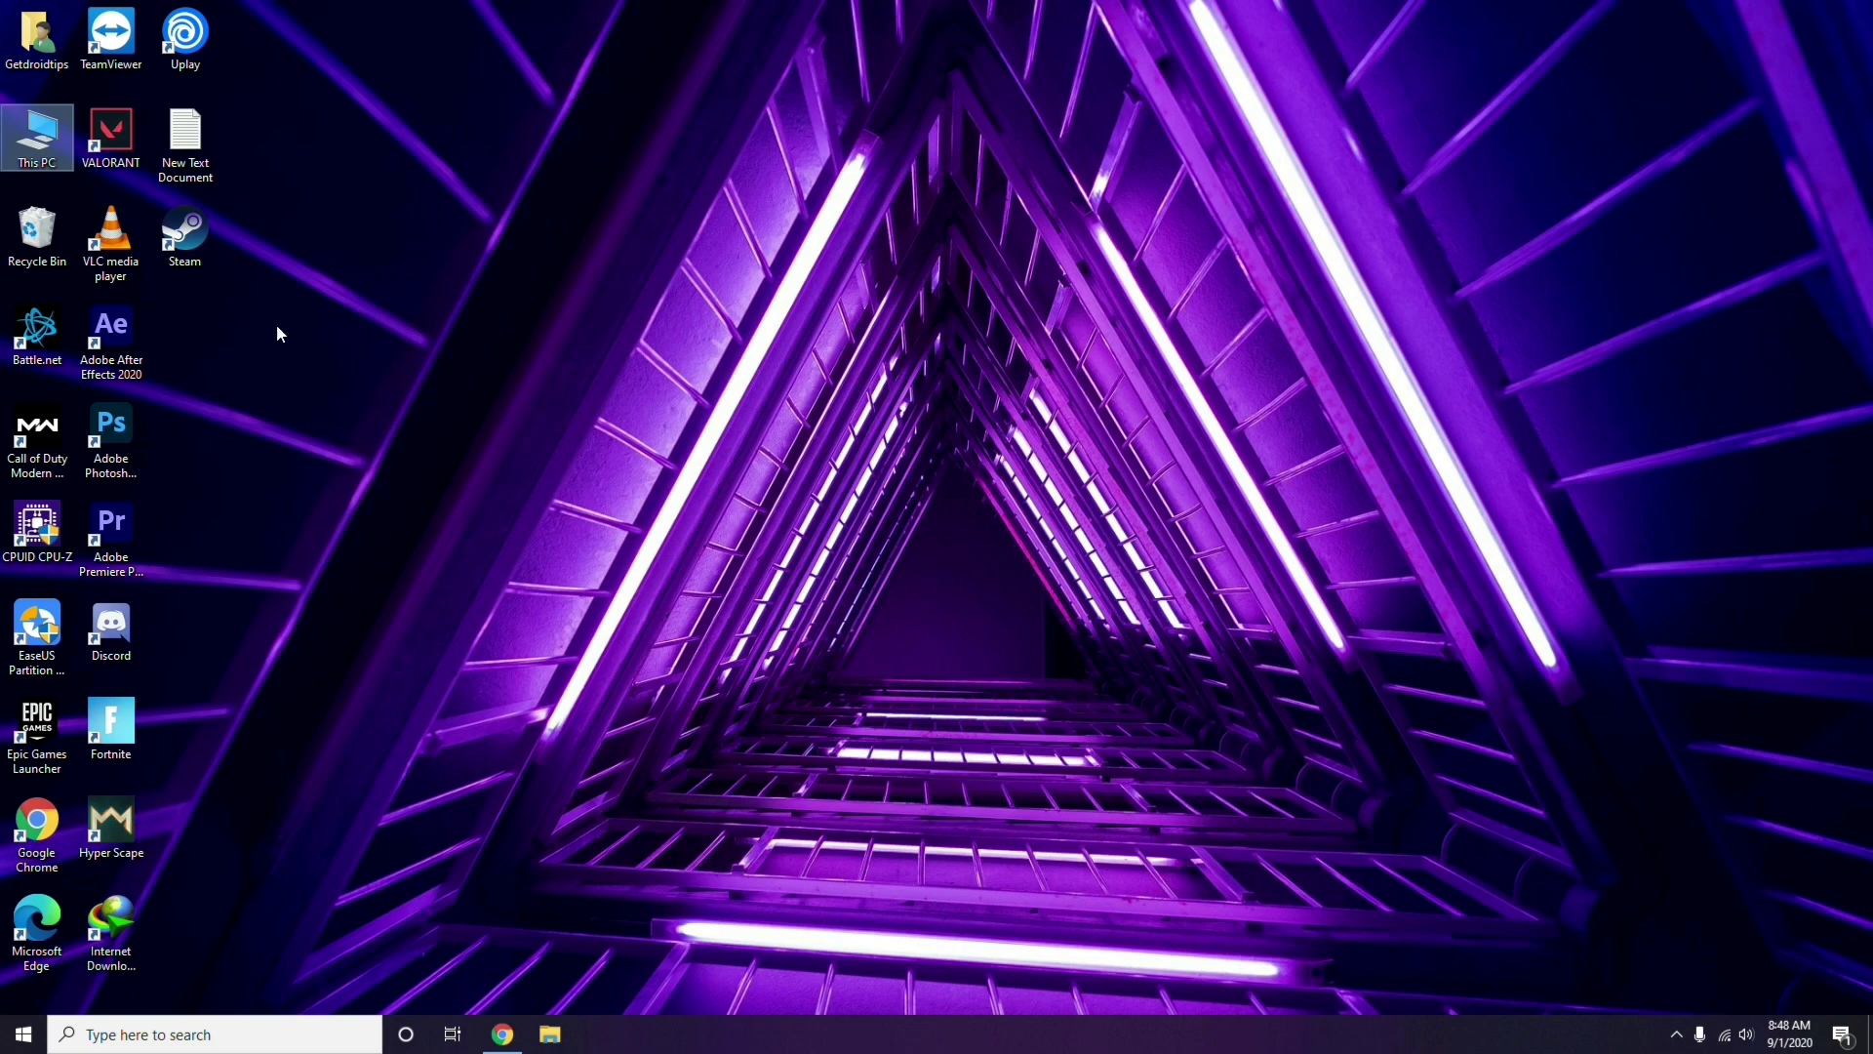
Refresh the desktop, launch Steam and bring up its Settings window
right_click(392, 252)
click(439, 338)
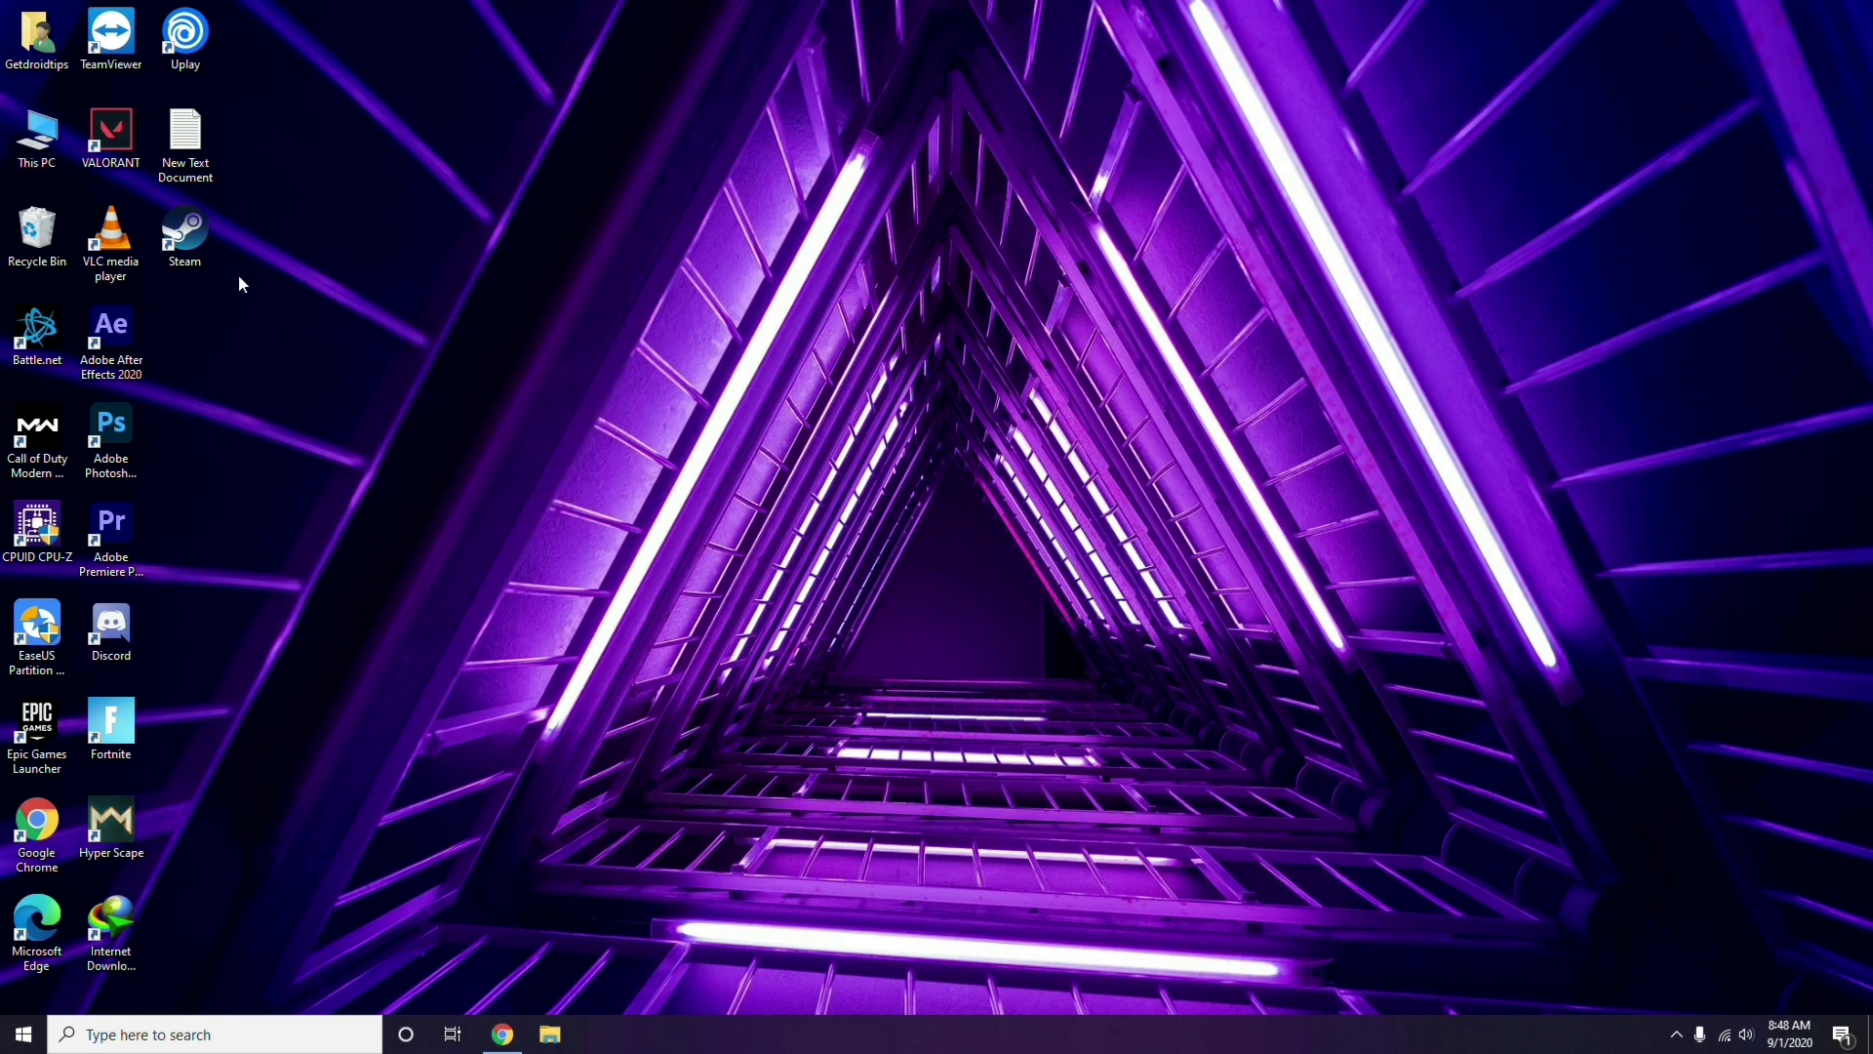
double_click(190, 246)
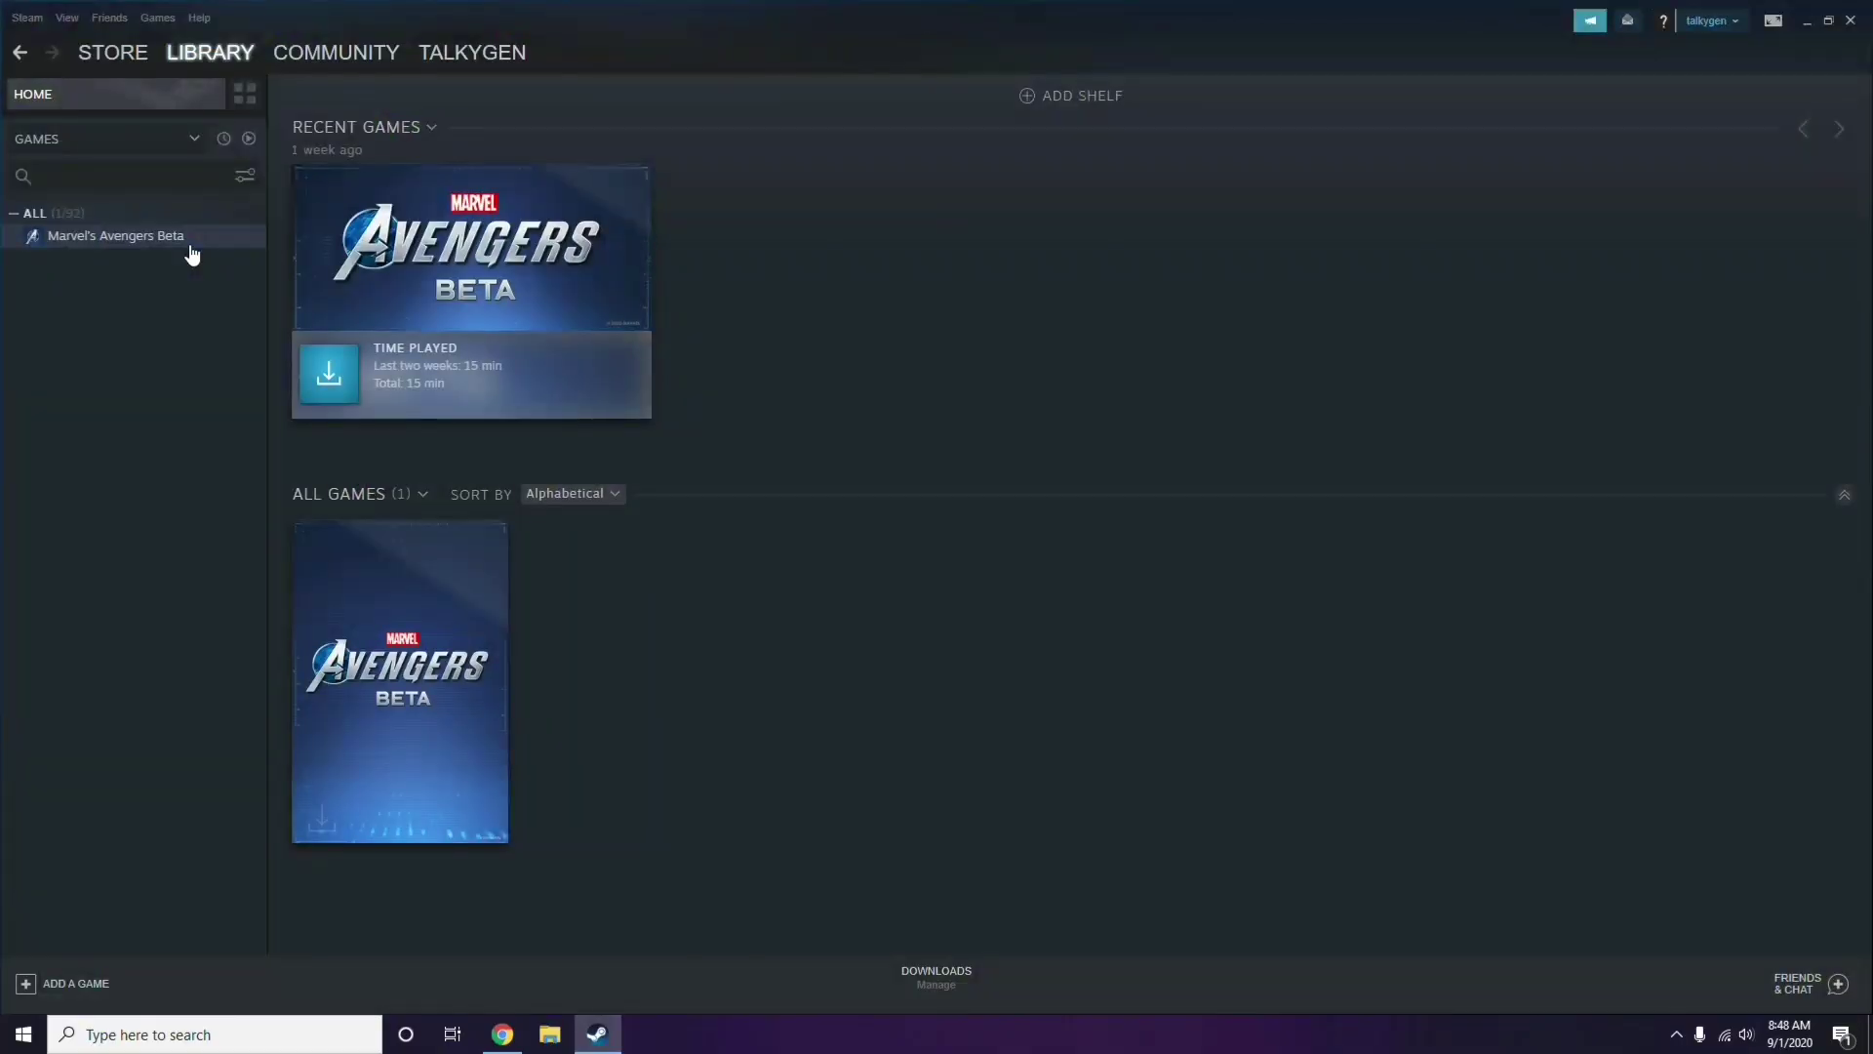
click(25, 18)
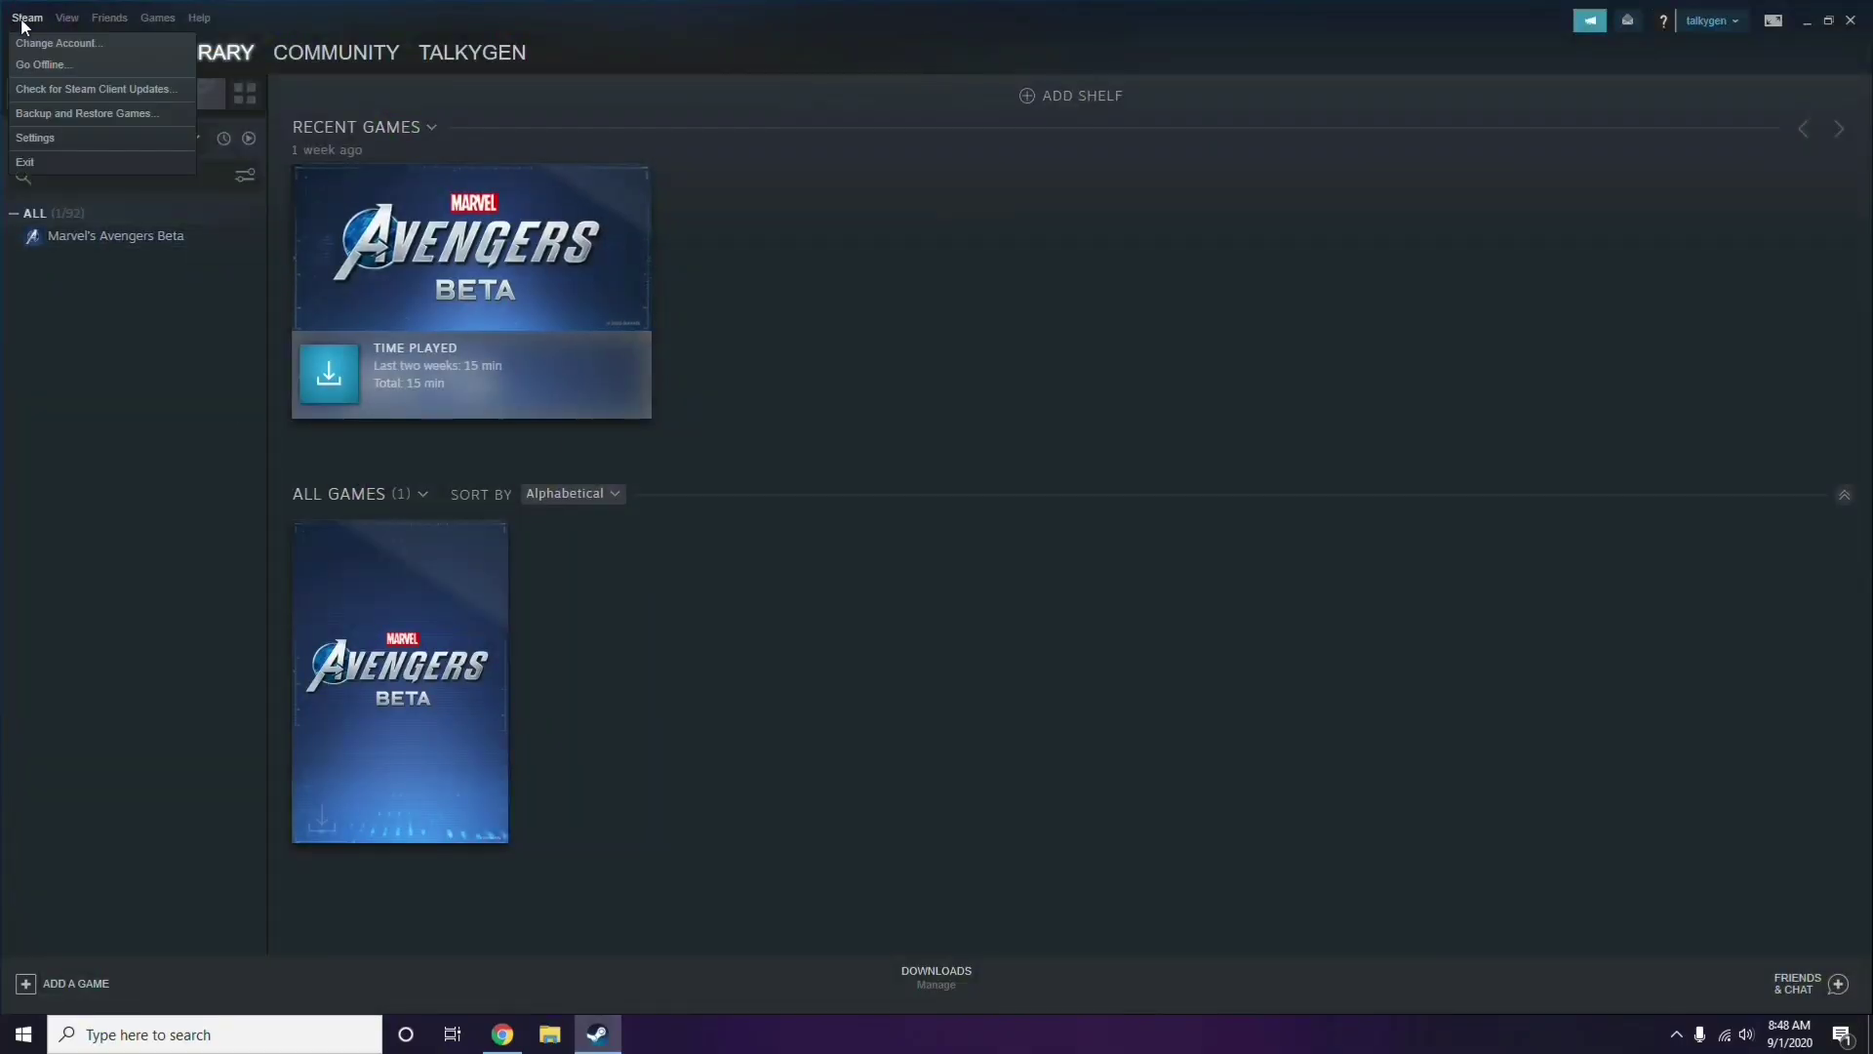
click(35, 138)
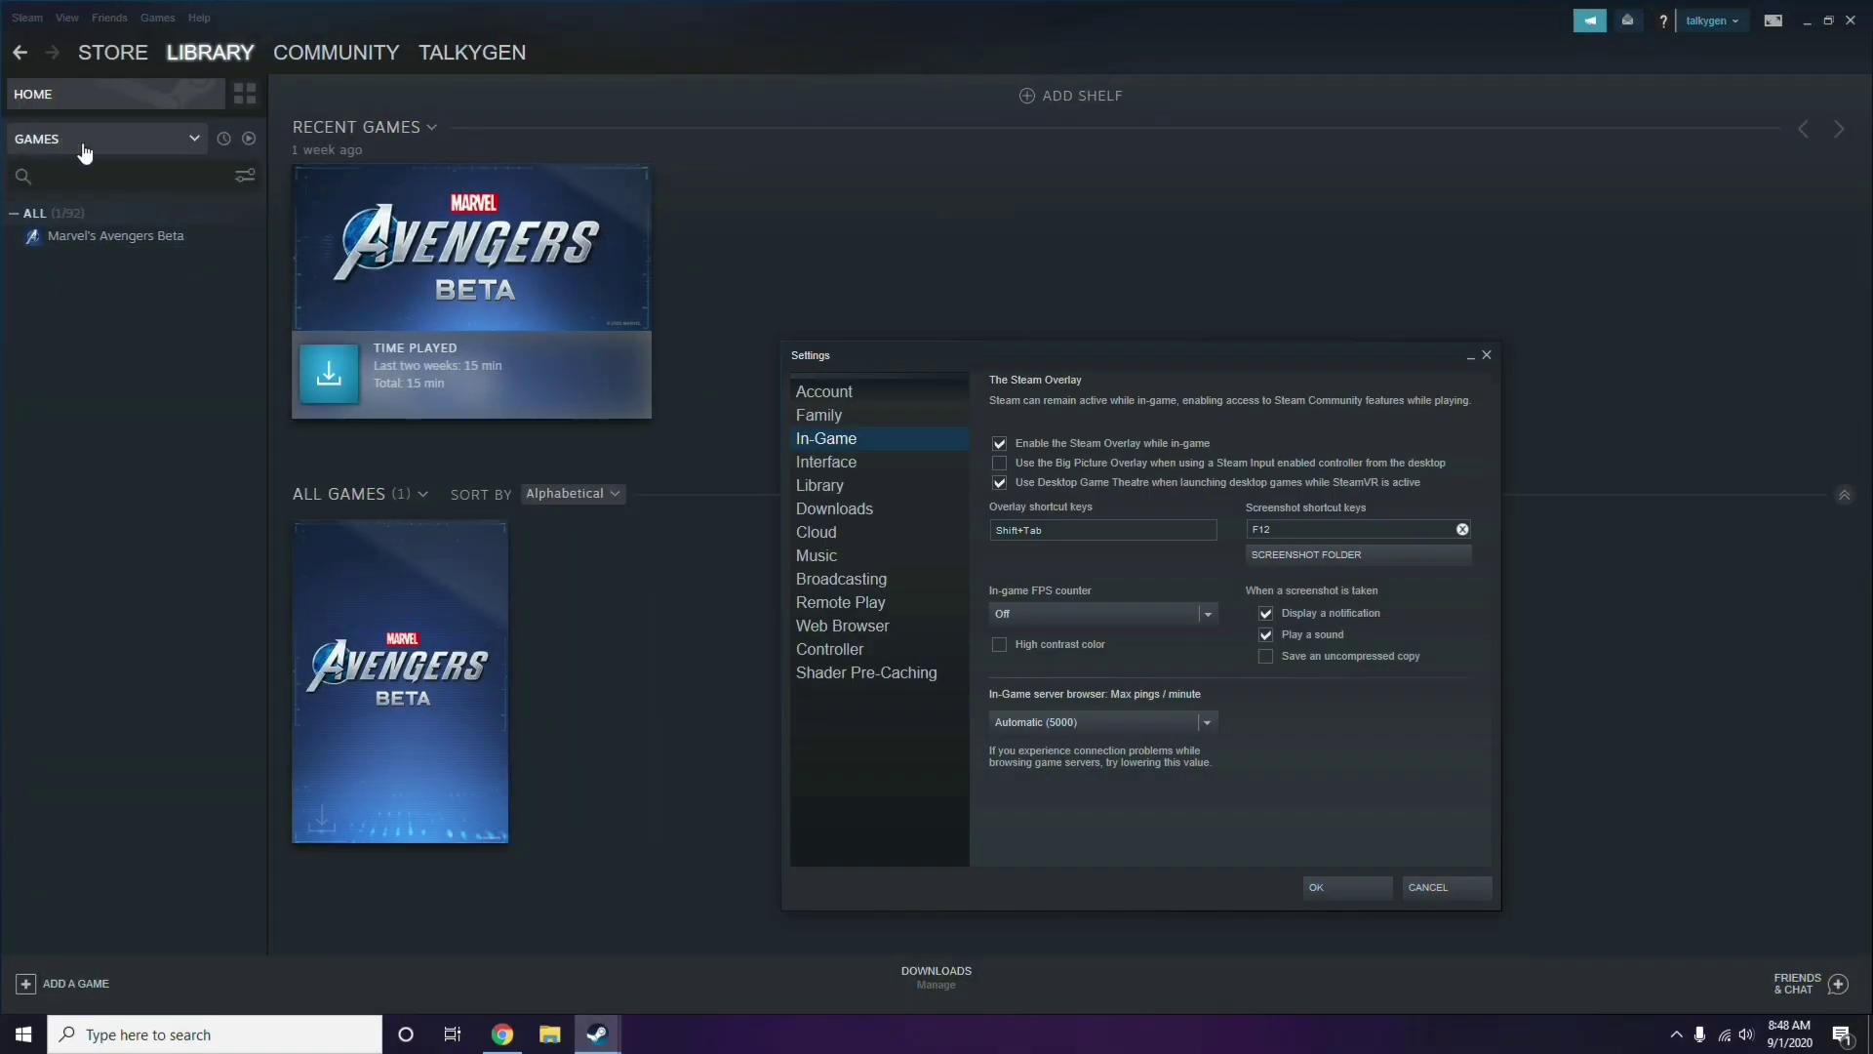
drag(1136, 373, 1037, 222)
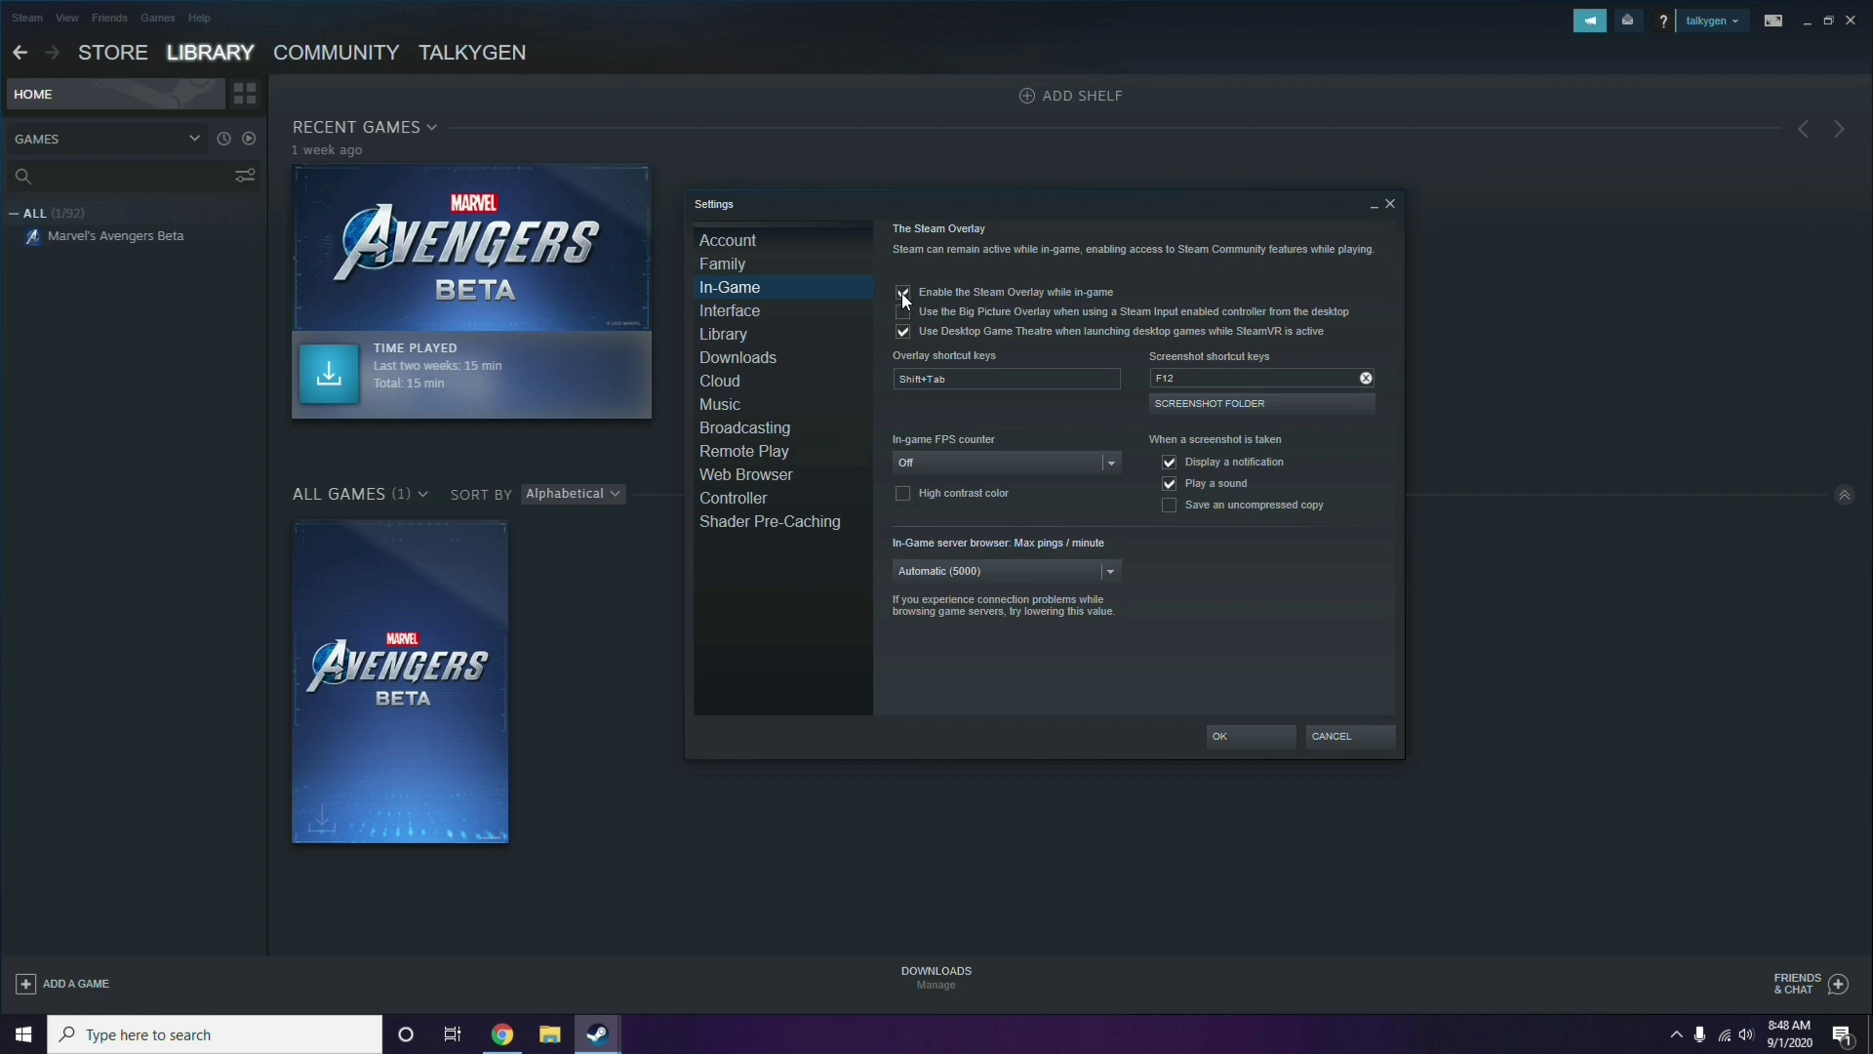
Uncheck 'Enable the Steam Overlay while in-game', save with OK, and close Steam
click(1032, 295)
click(1231, 735)
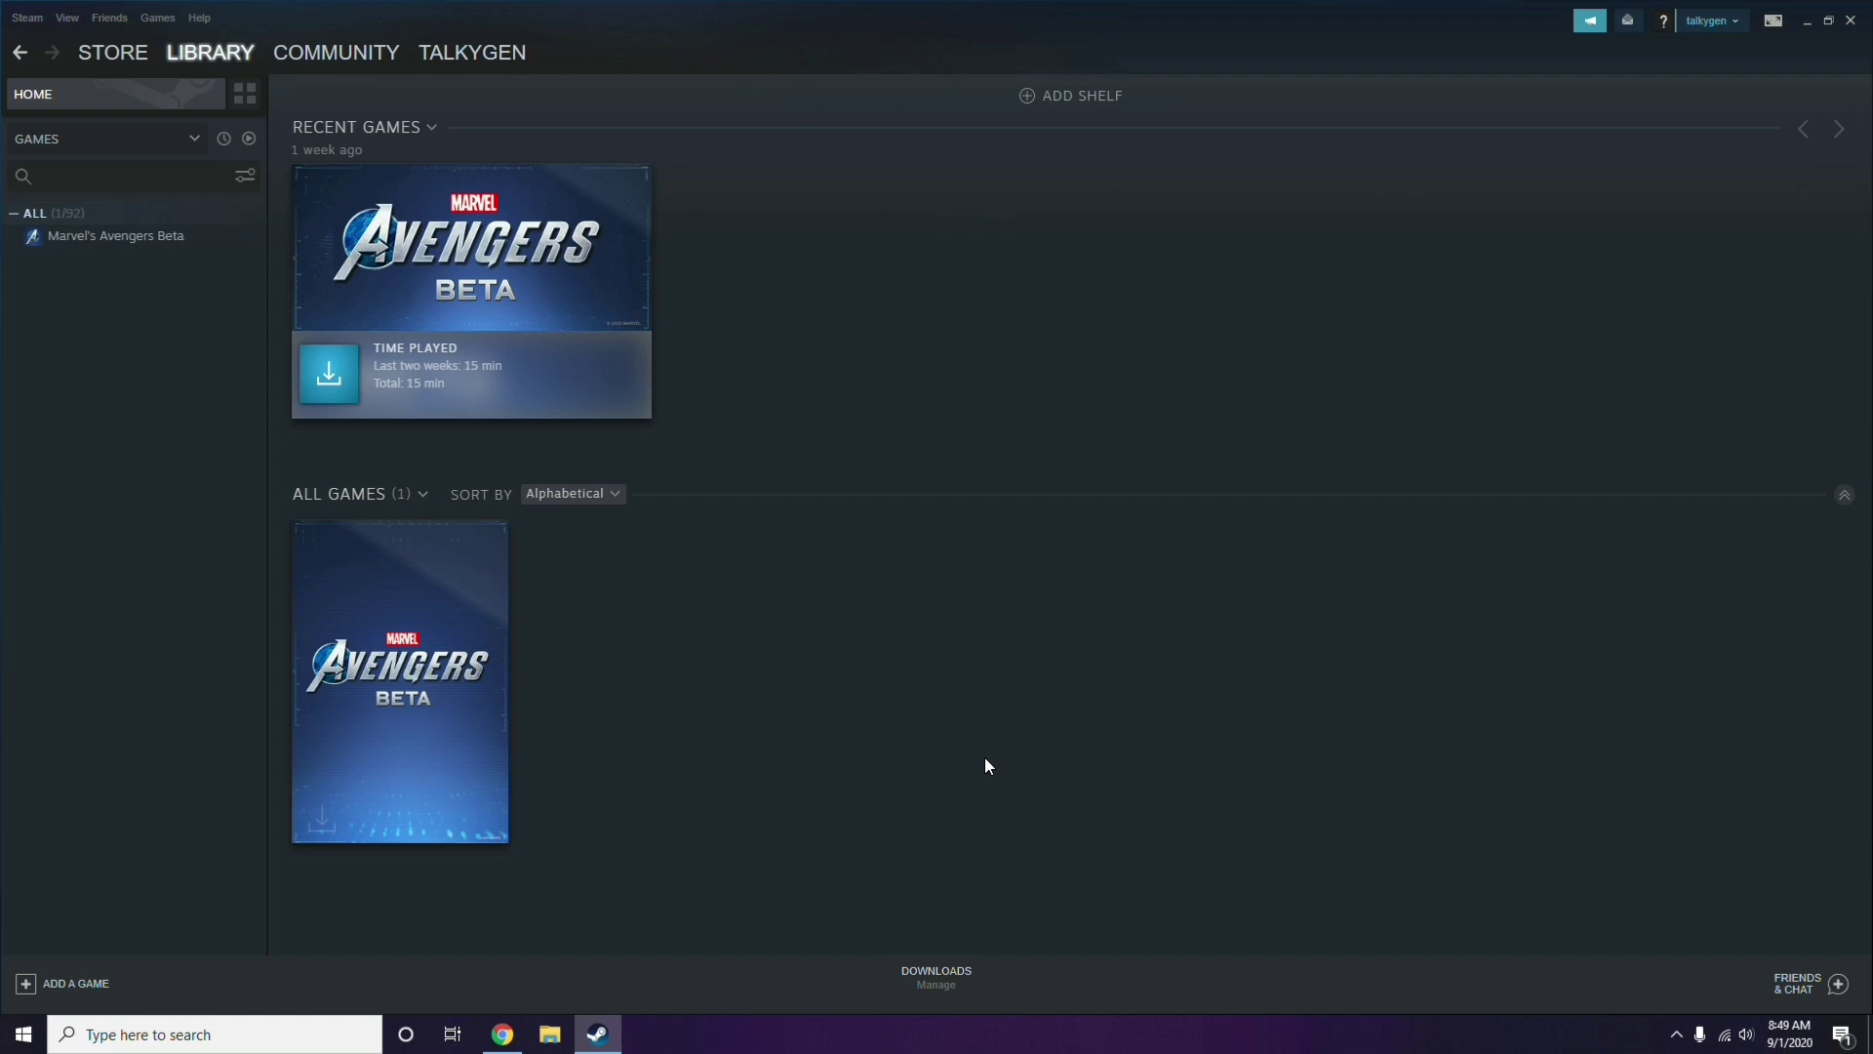
click(1850, 20)
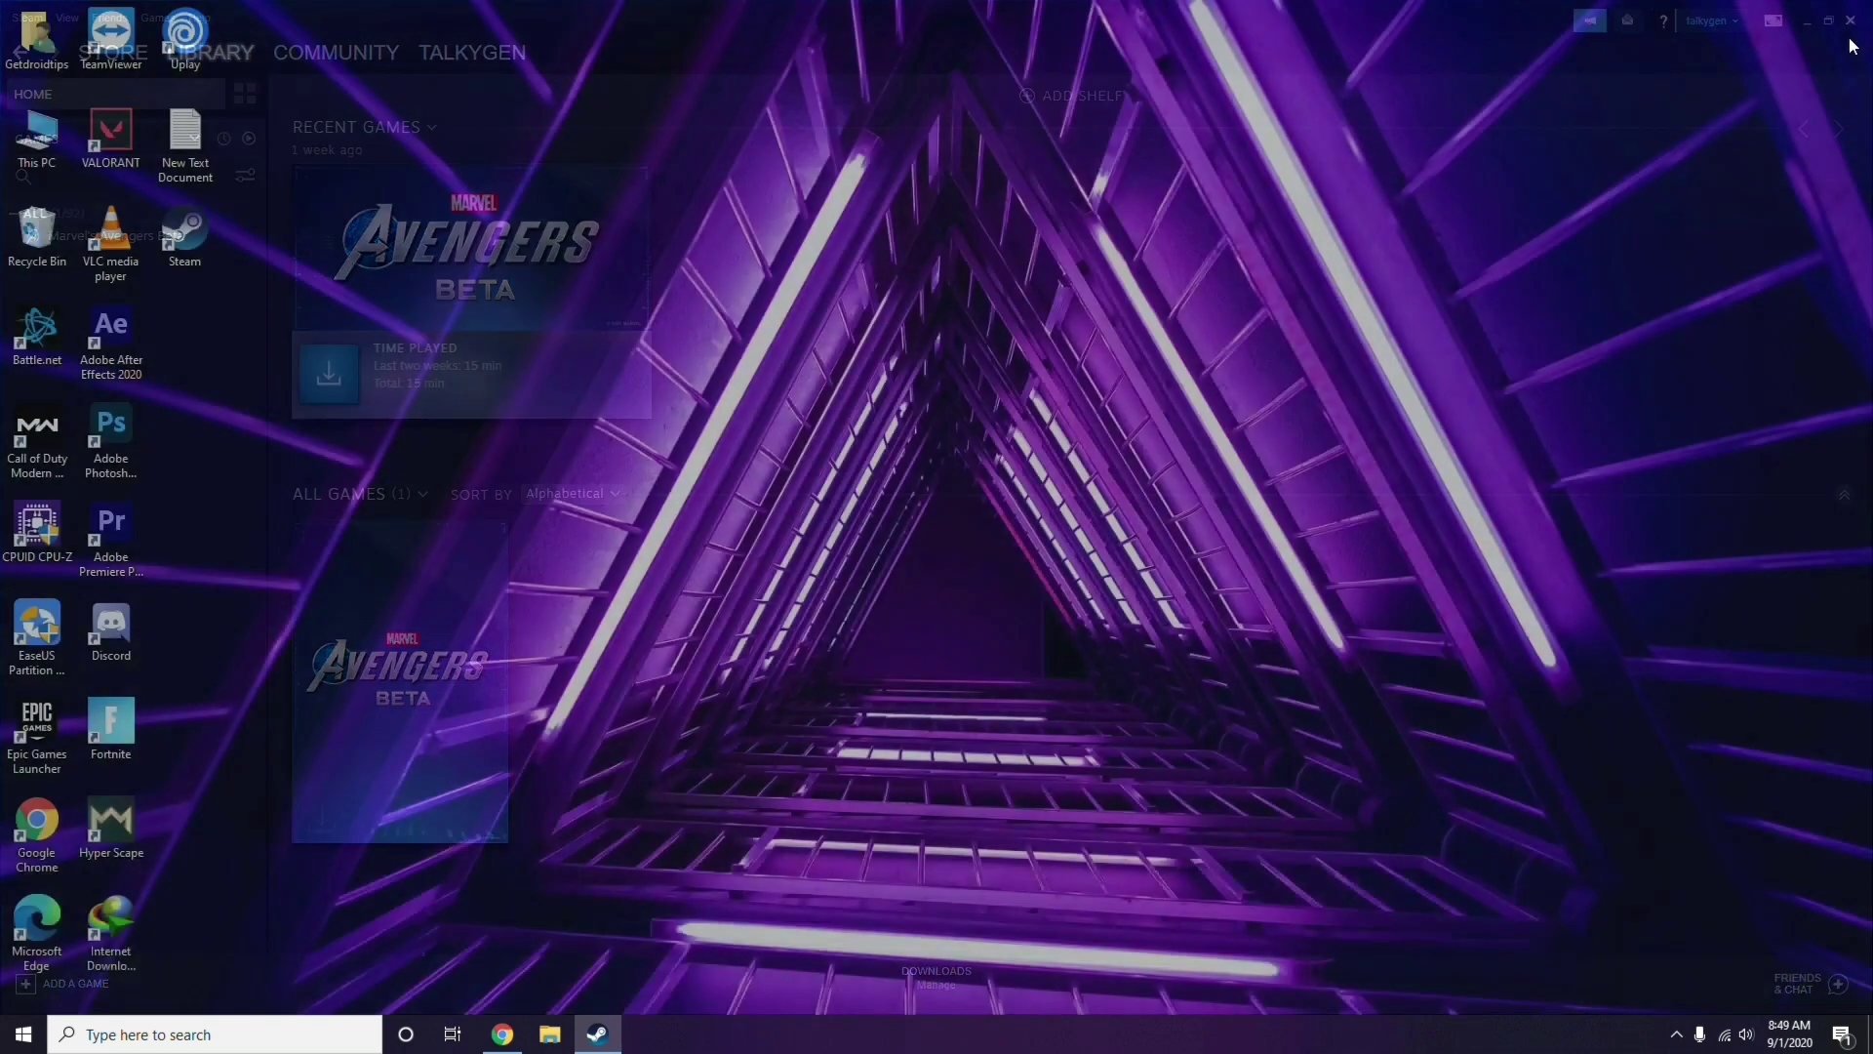
Refresh the desktop, launch Discord and go to User Settings on the My Account page
right_click(764, 319)
click(812, 404)
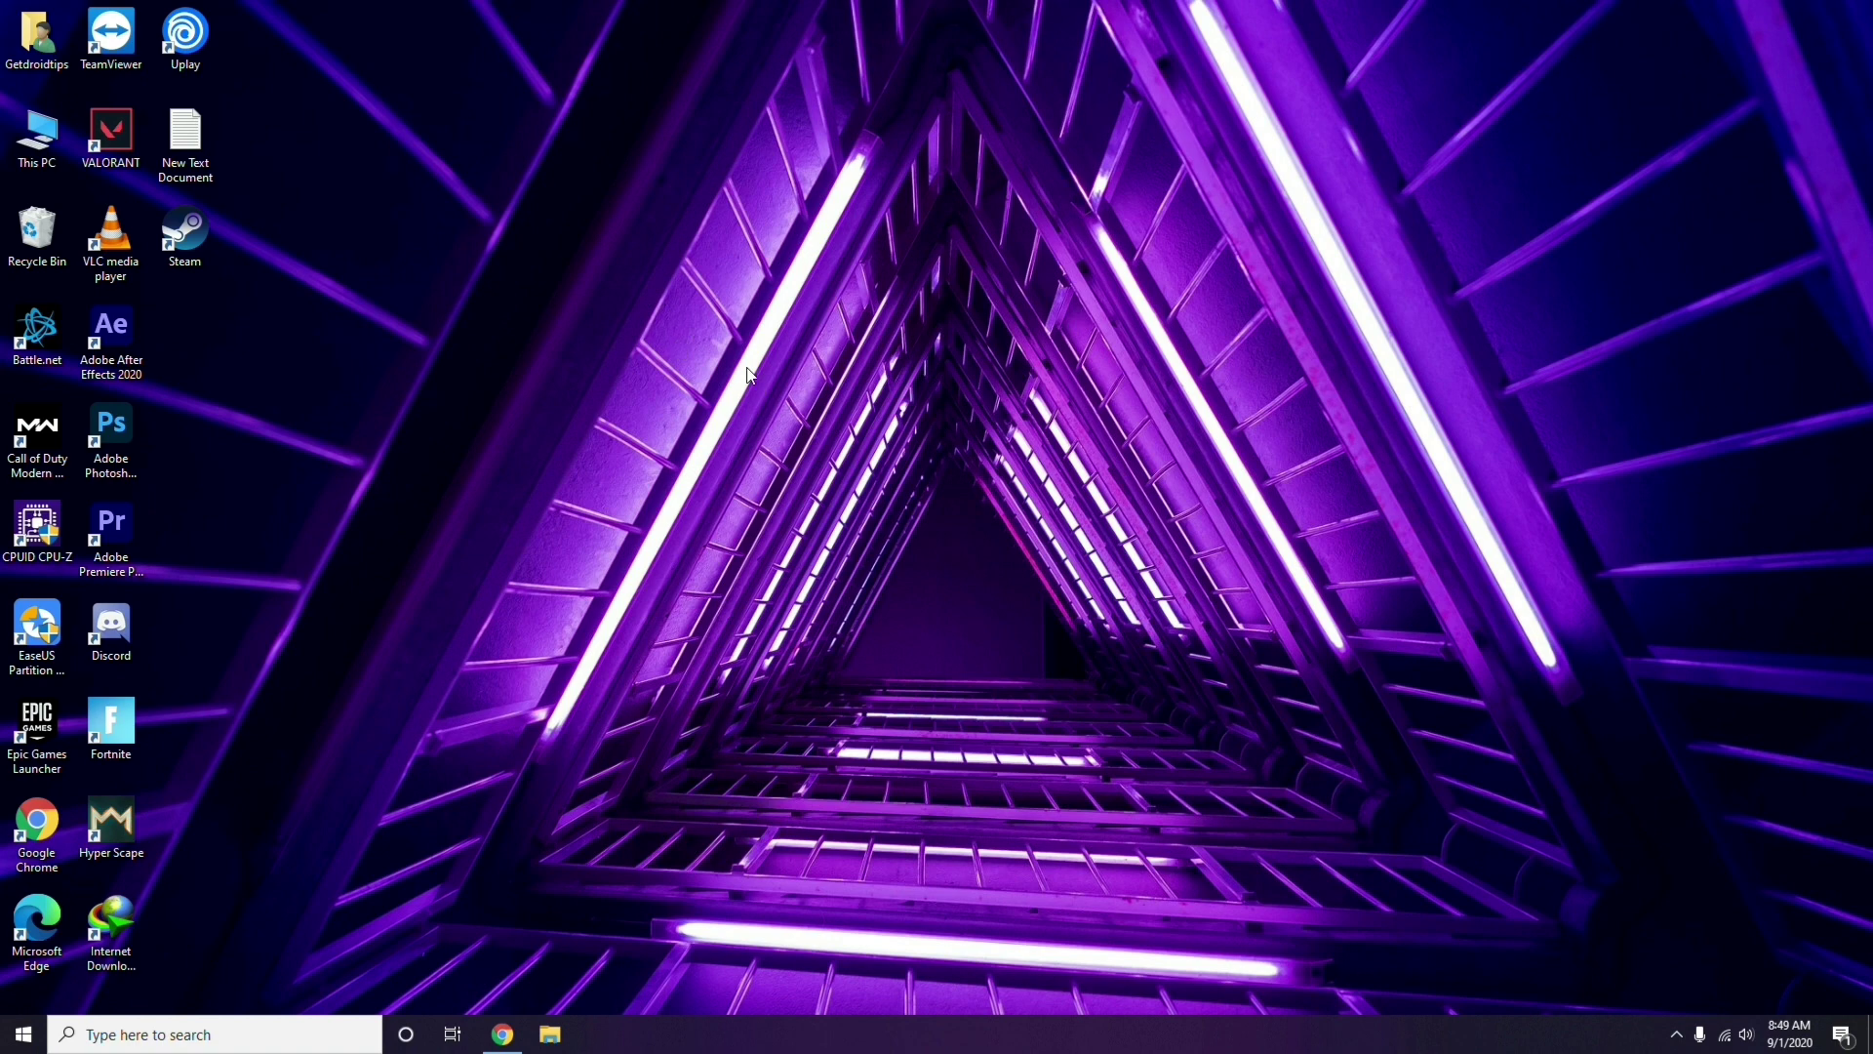
double_click(124, 625)
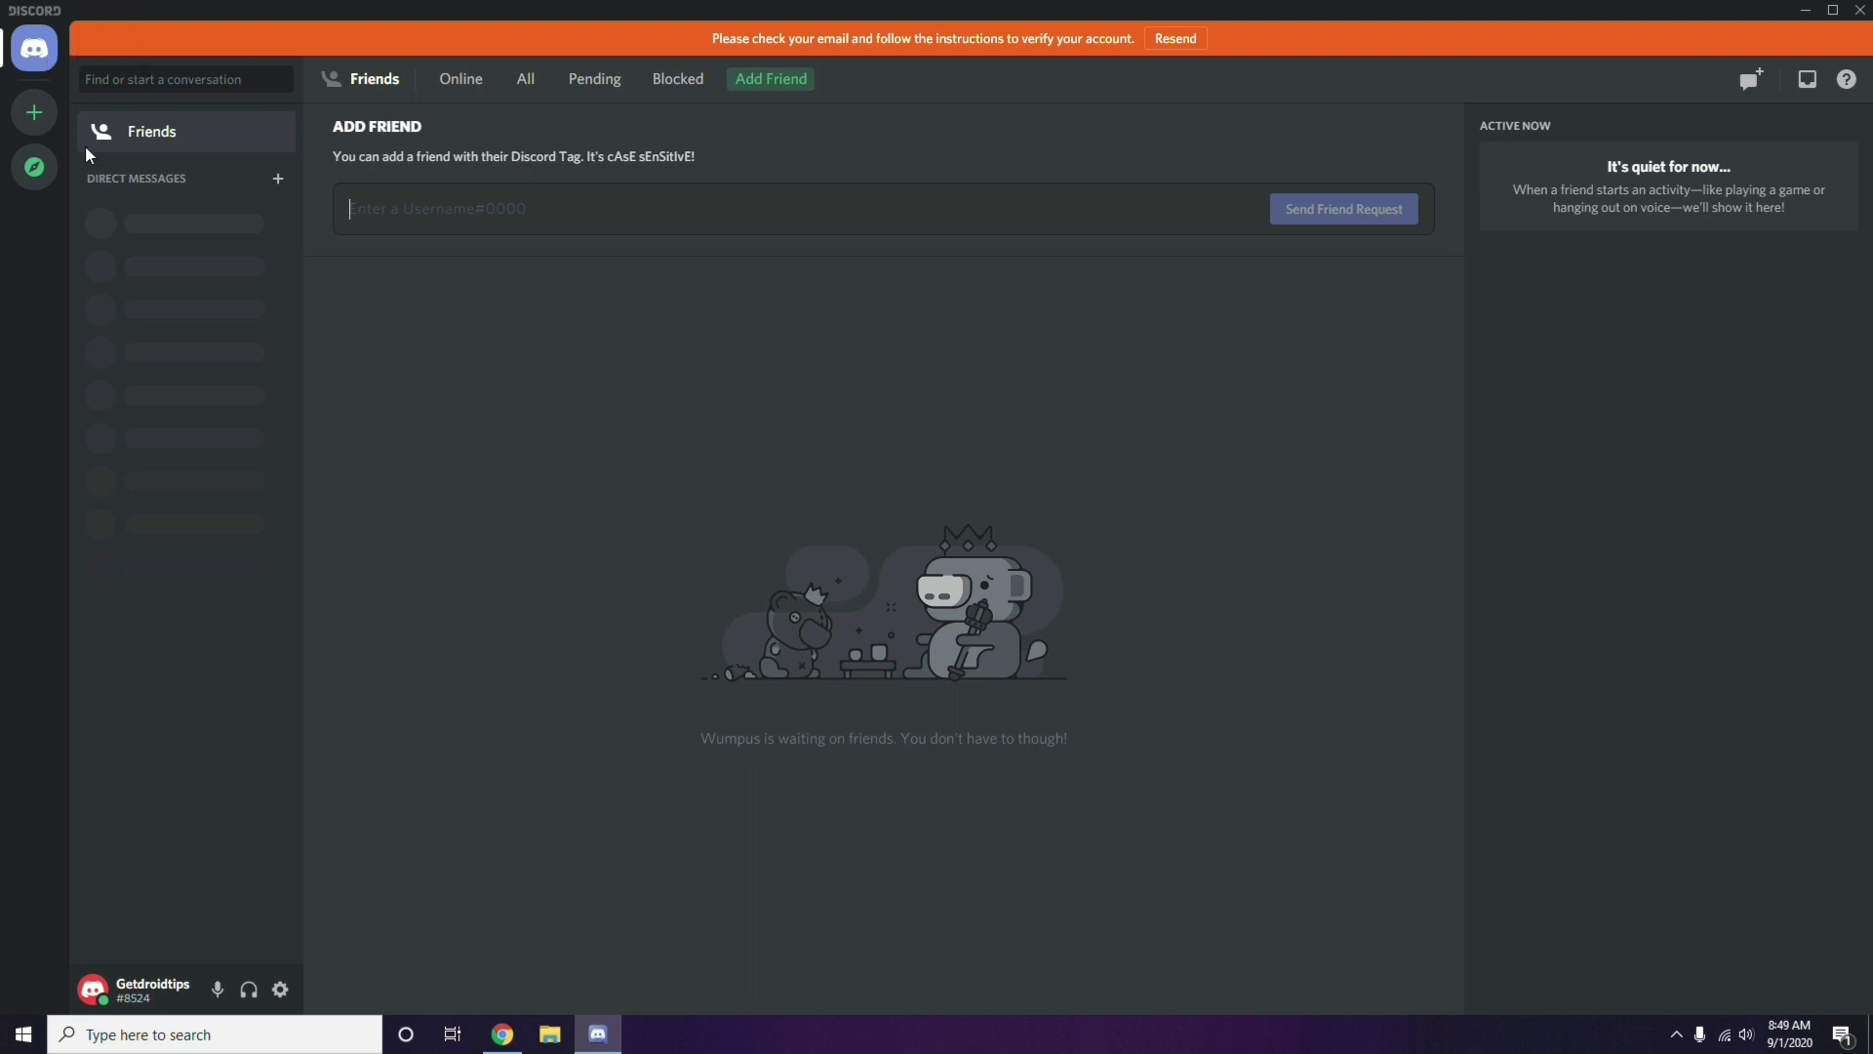
click(281, 990)
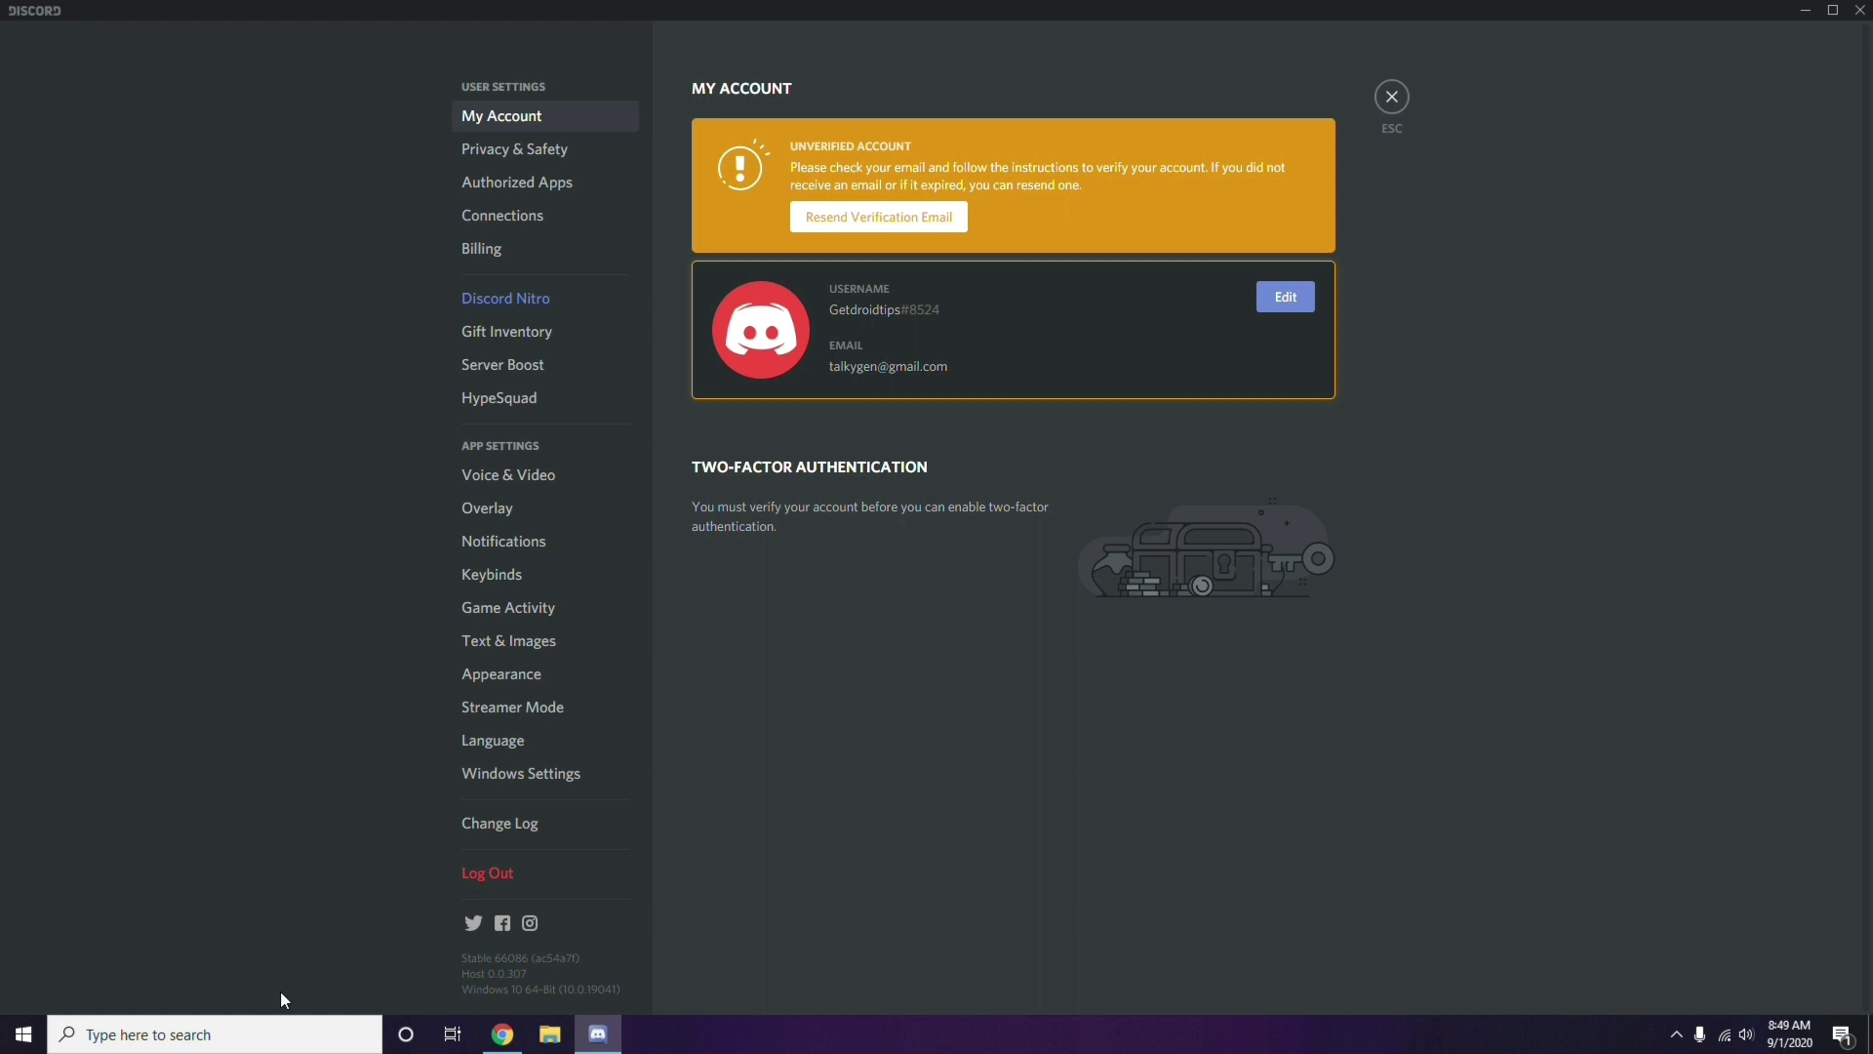
Switch off the OpenH264 Video Codec under Voice & Video, which also disables H.264 hardware acceleration
click(498, 476)
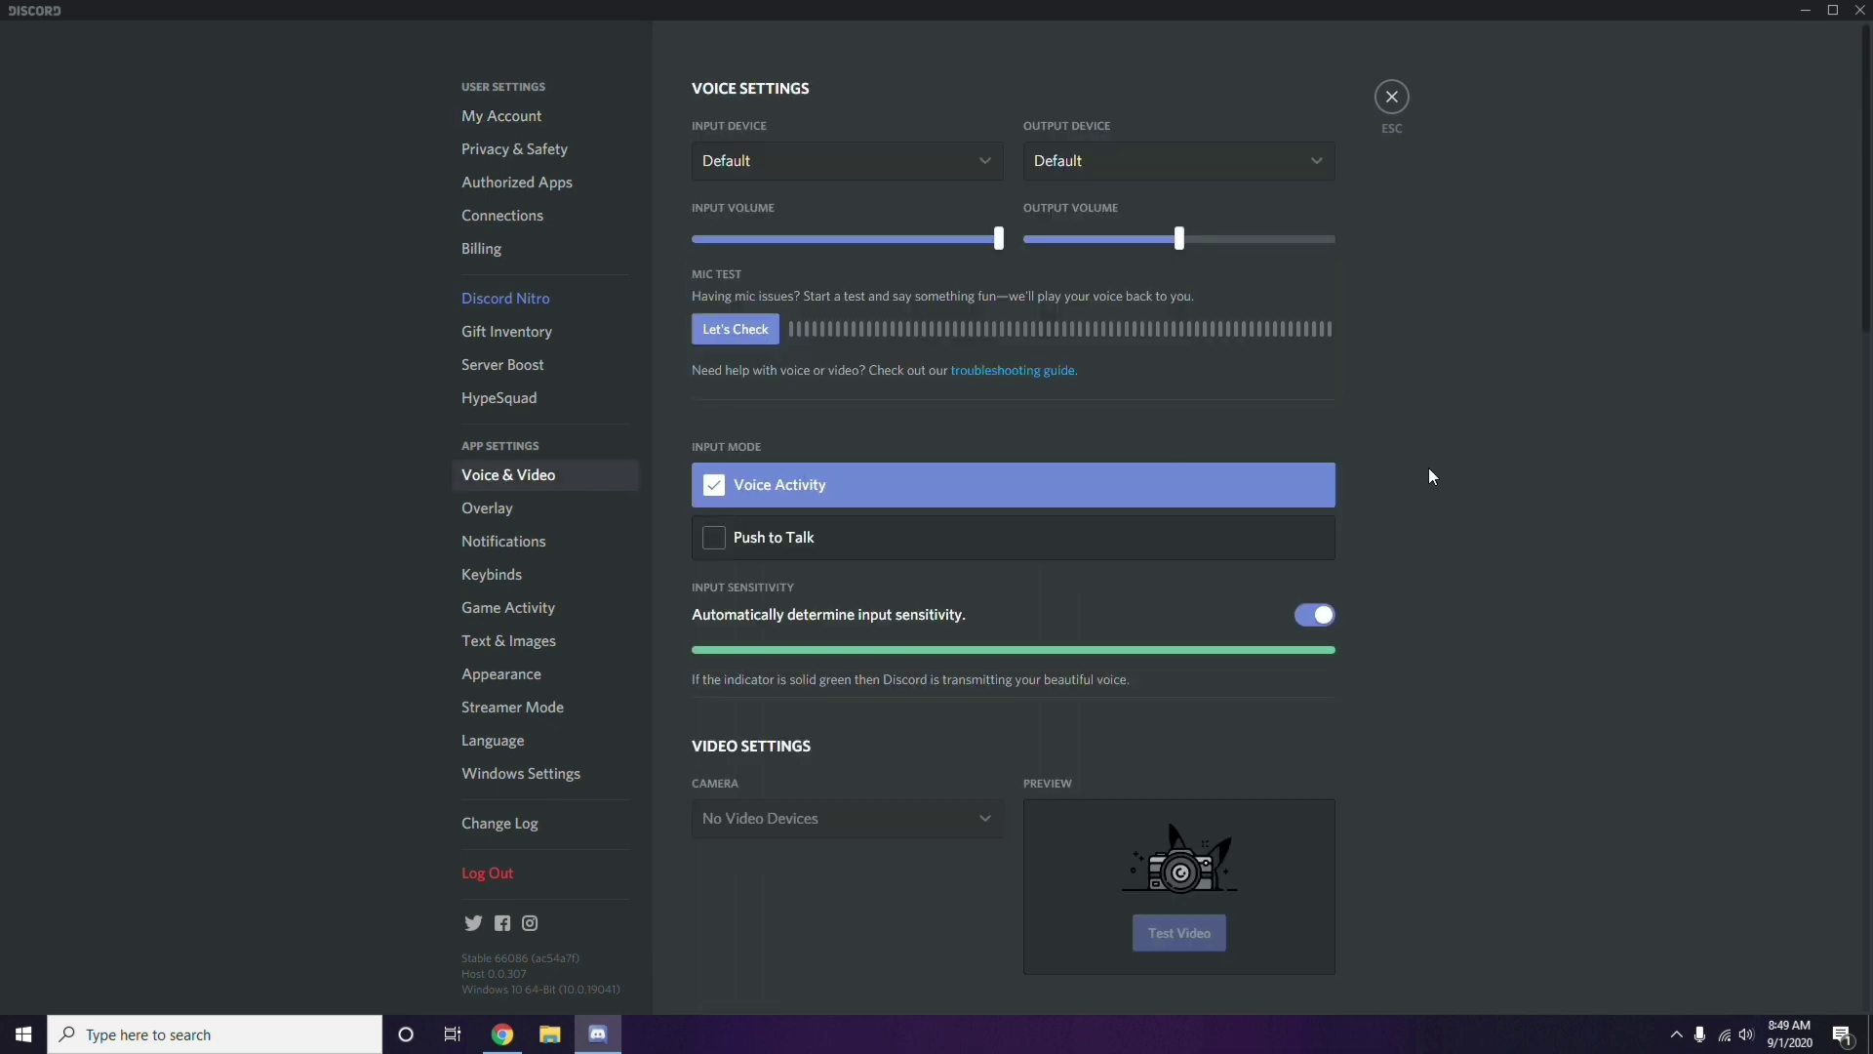
scroll(1430, 476, down, 2)
scroll(1430, 474, down, 6)
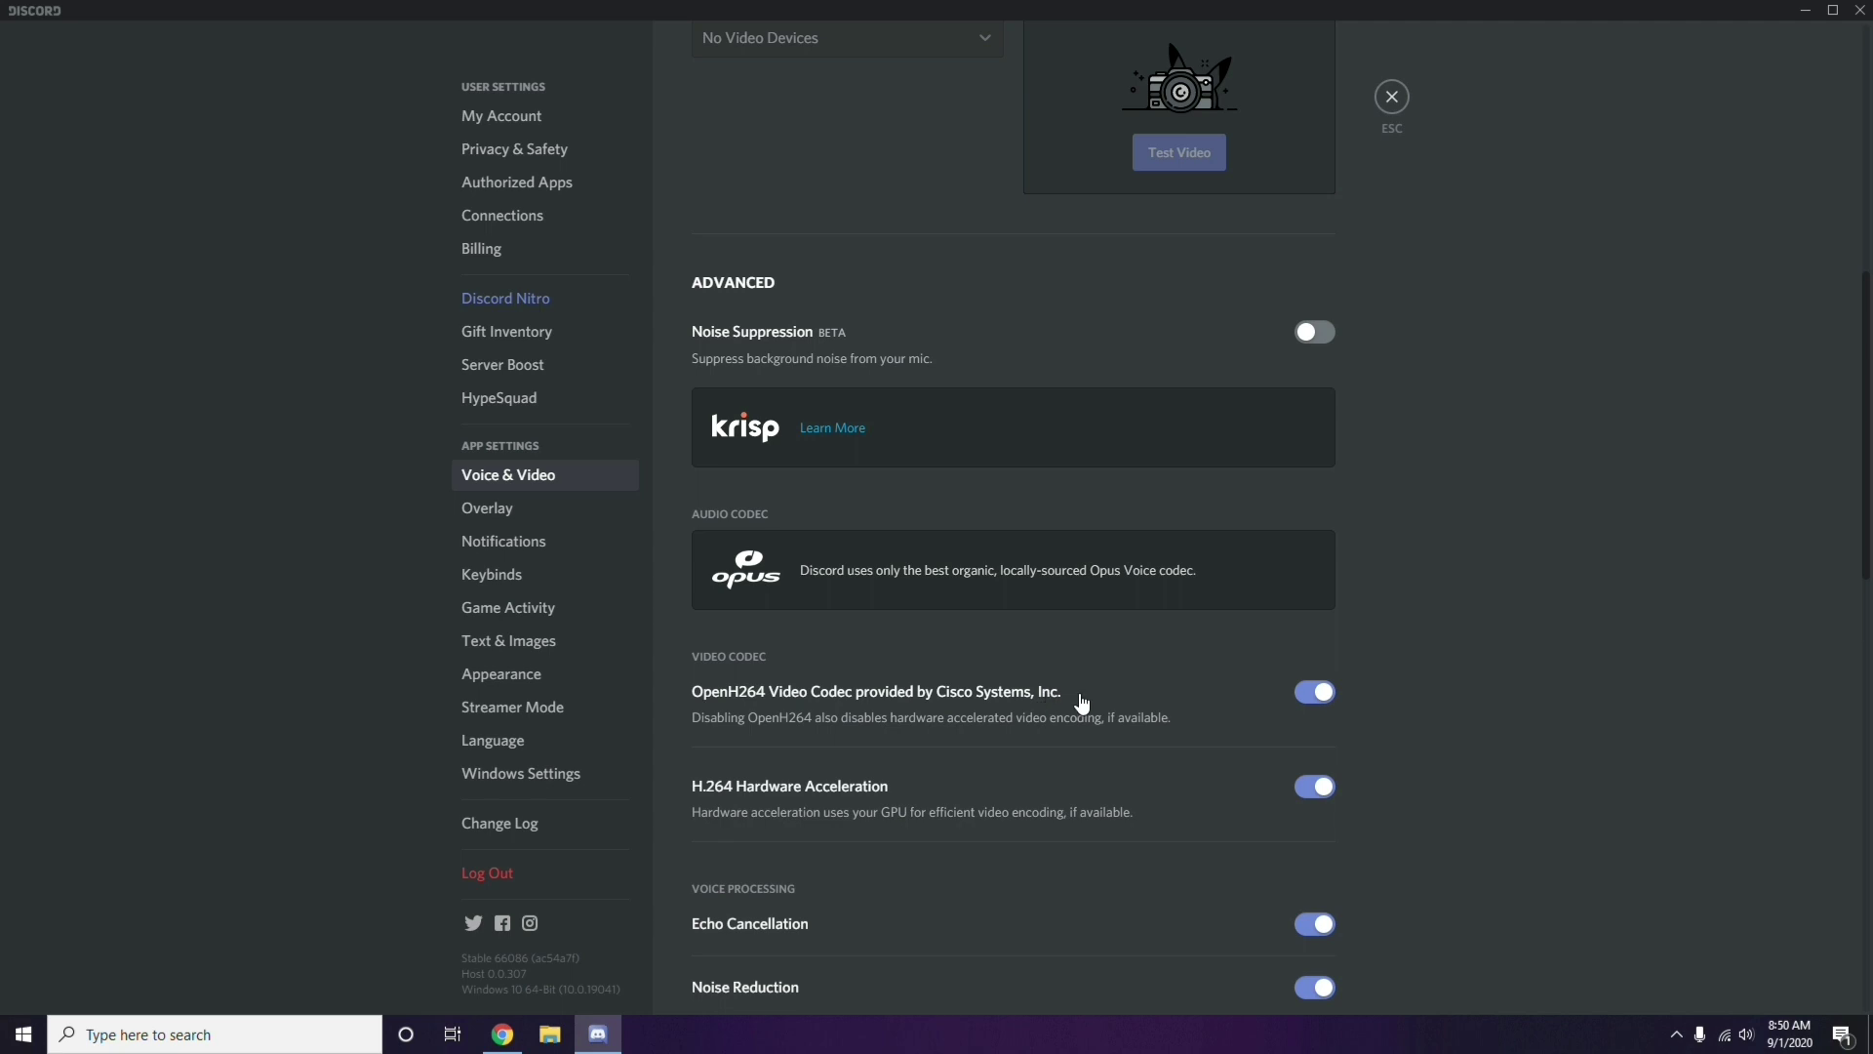
click(1308, 693)
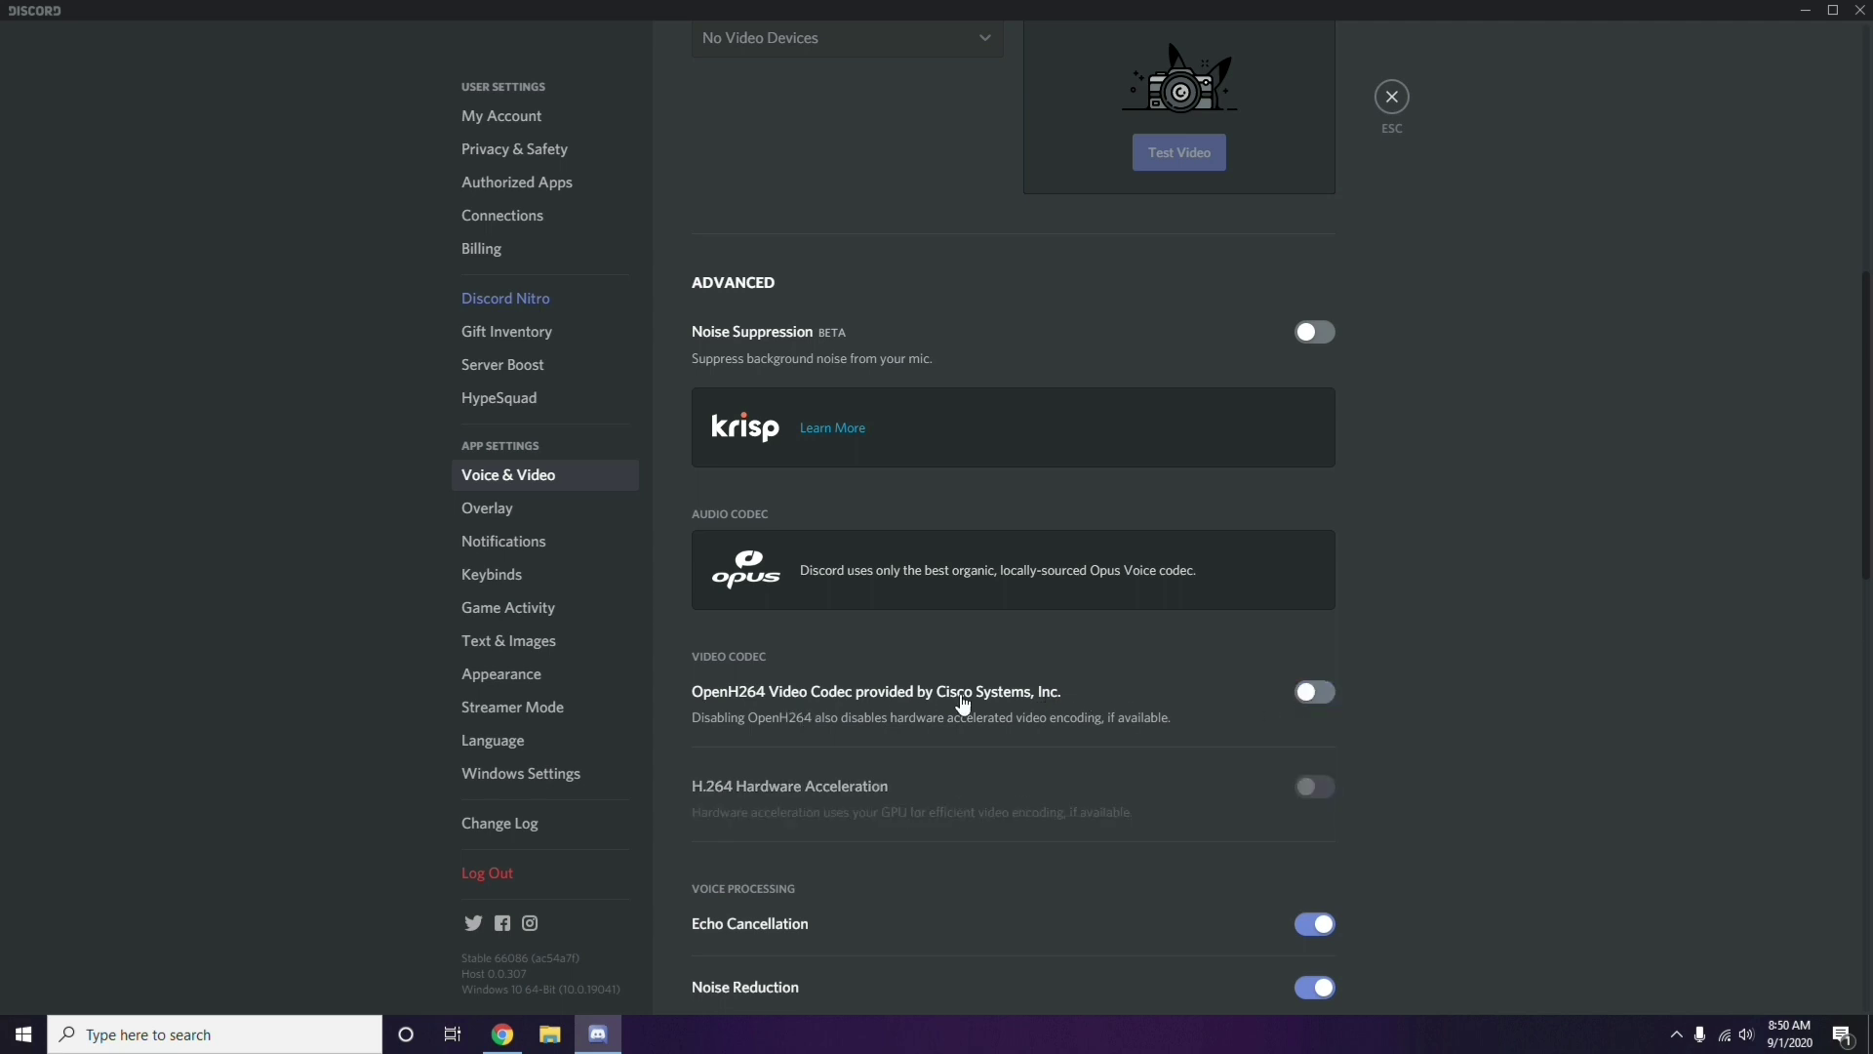
scroll(966, 699, down, 2)
scroll(967, 699, down, 4)
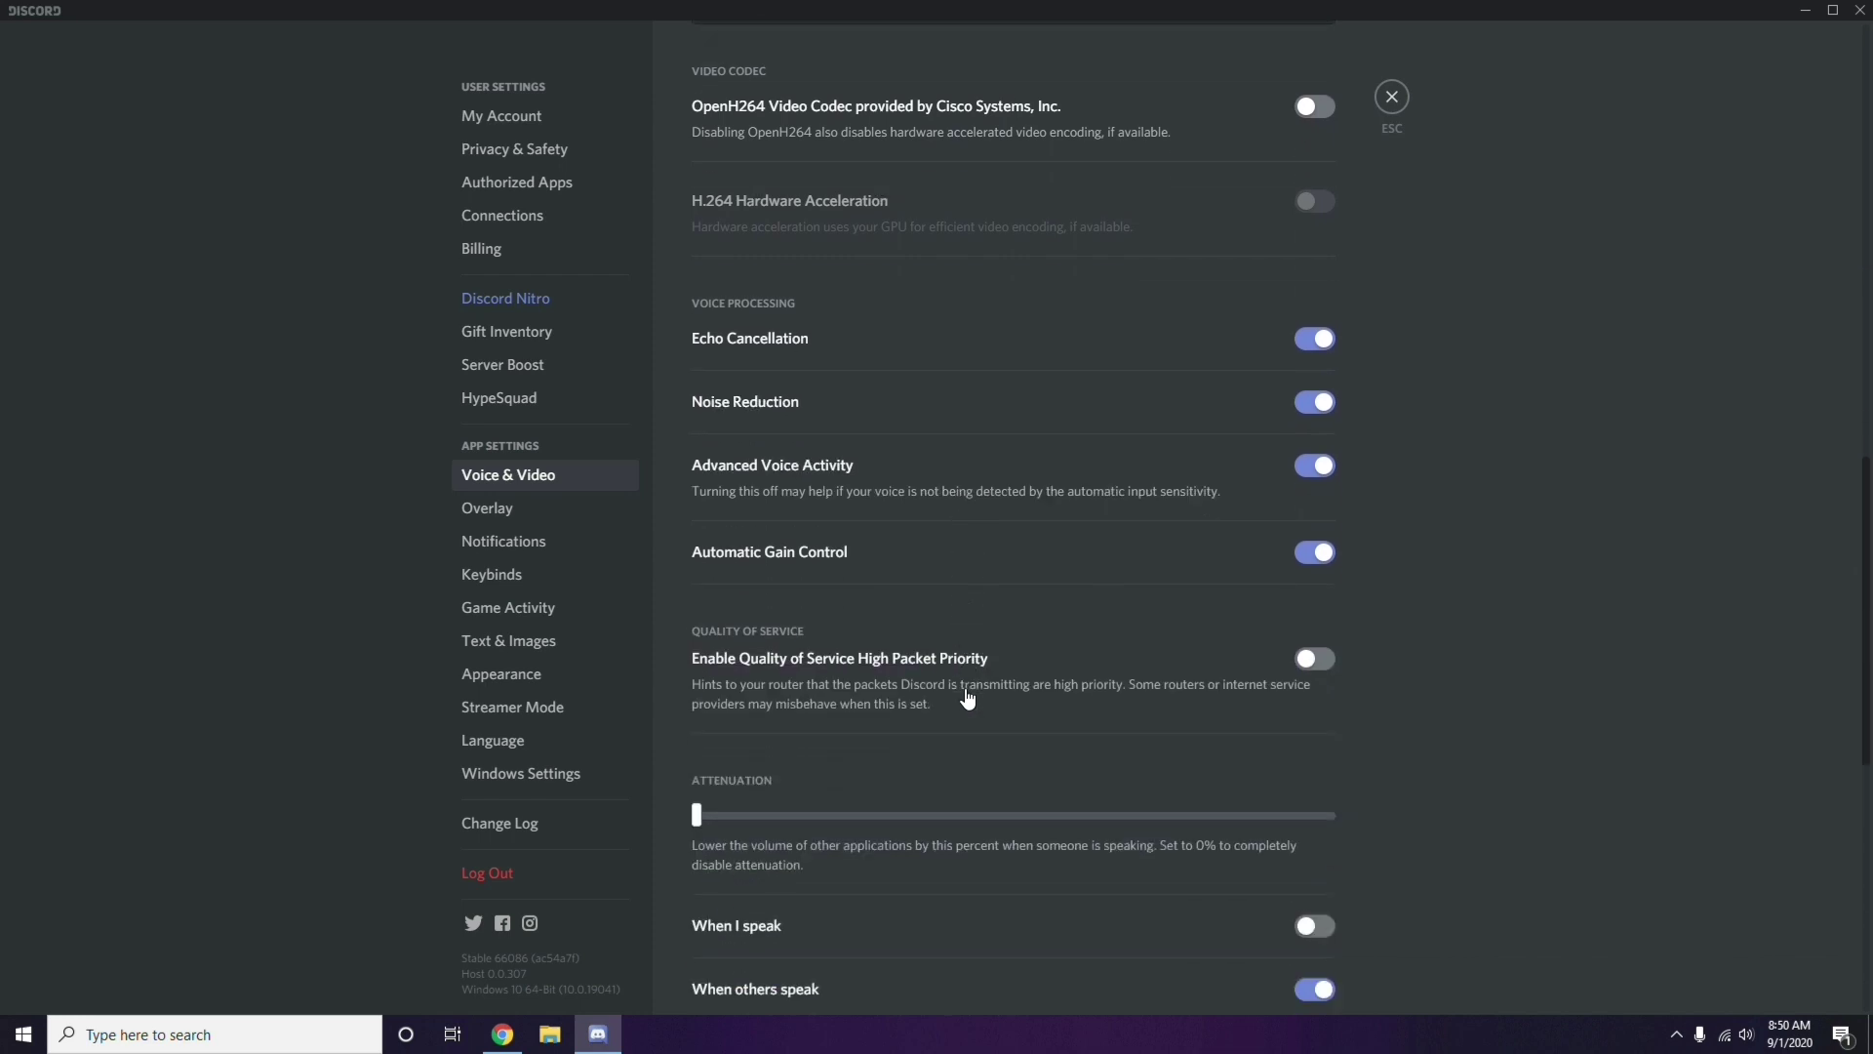
scroll(967, 699, up, 1)
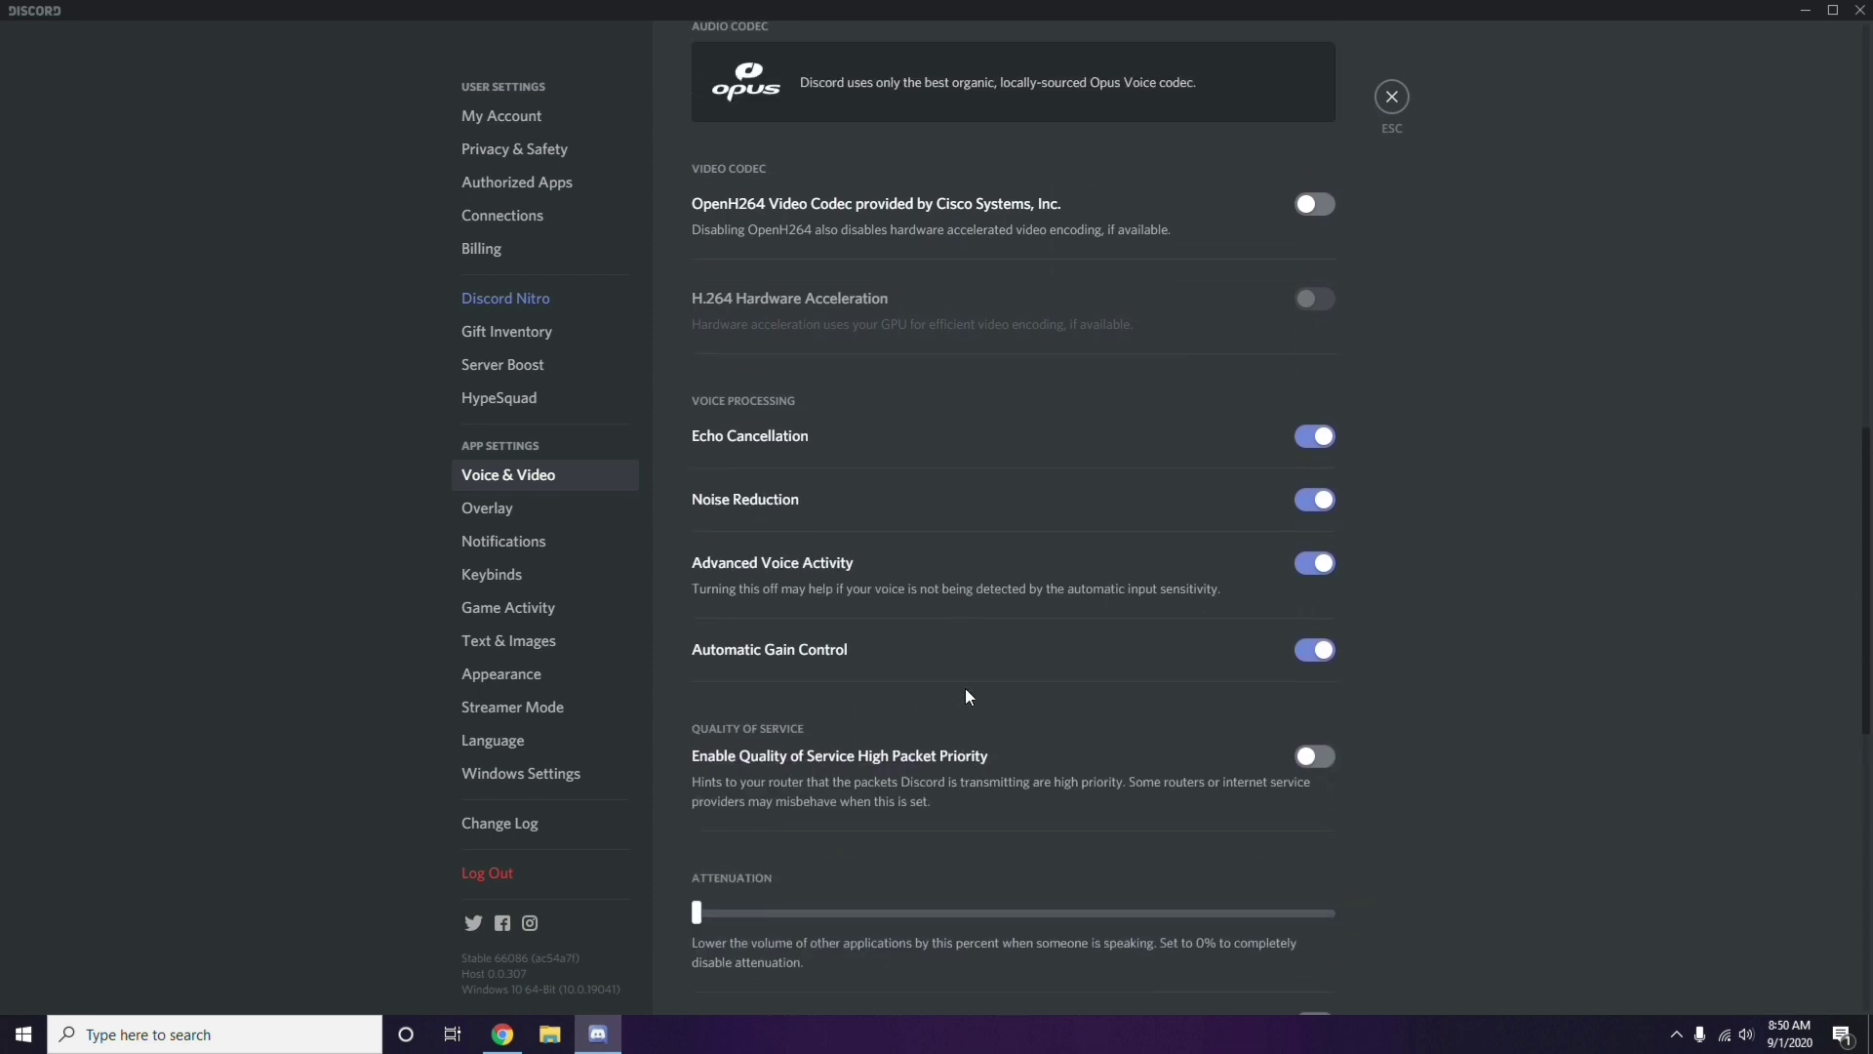
Switch off 'Enable in-game overlay' on Discord's Overlay settings page
click(492, 514)
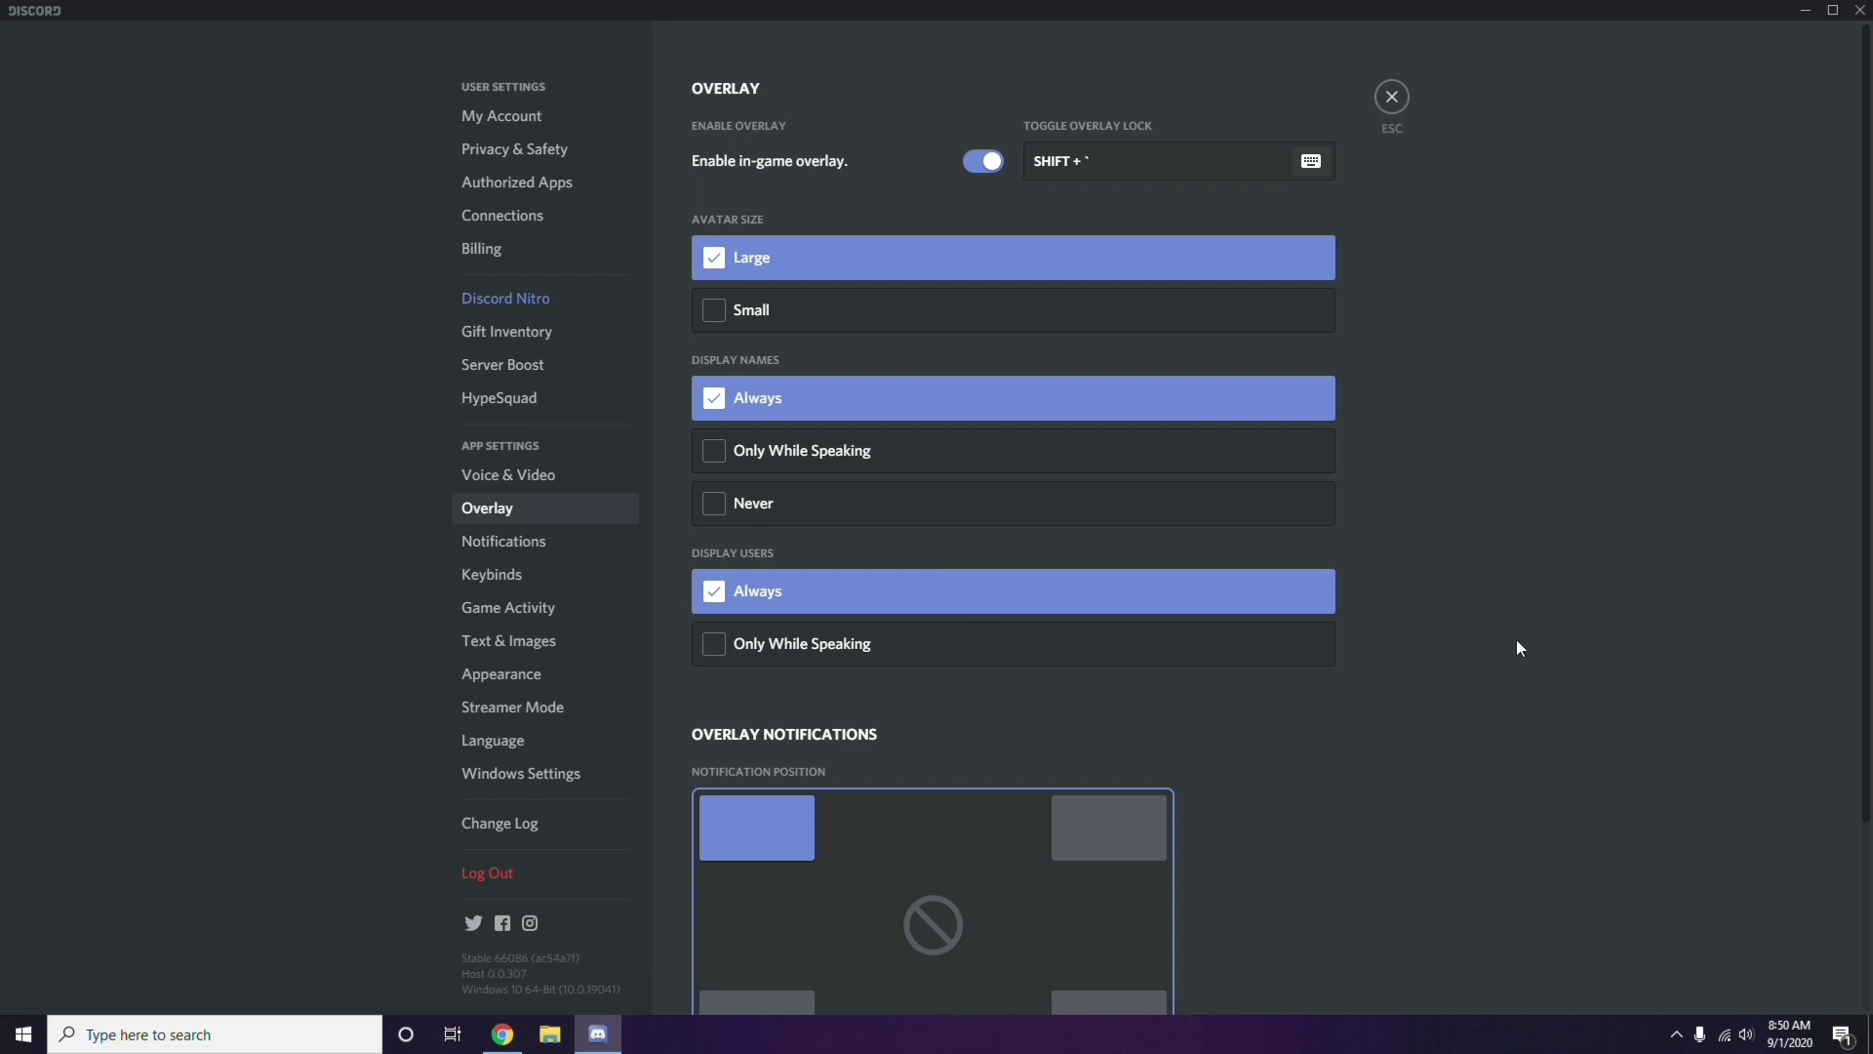
scroll(1449, 512, down, 1)
scroll(1450, 512, up, 1)
click(977, 164)
Turn off Hardware Acceleration under Appearance > Advanced and confirm so Discord relaunches
click(516, 682)
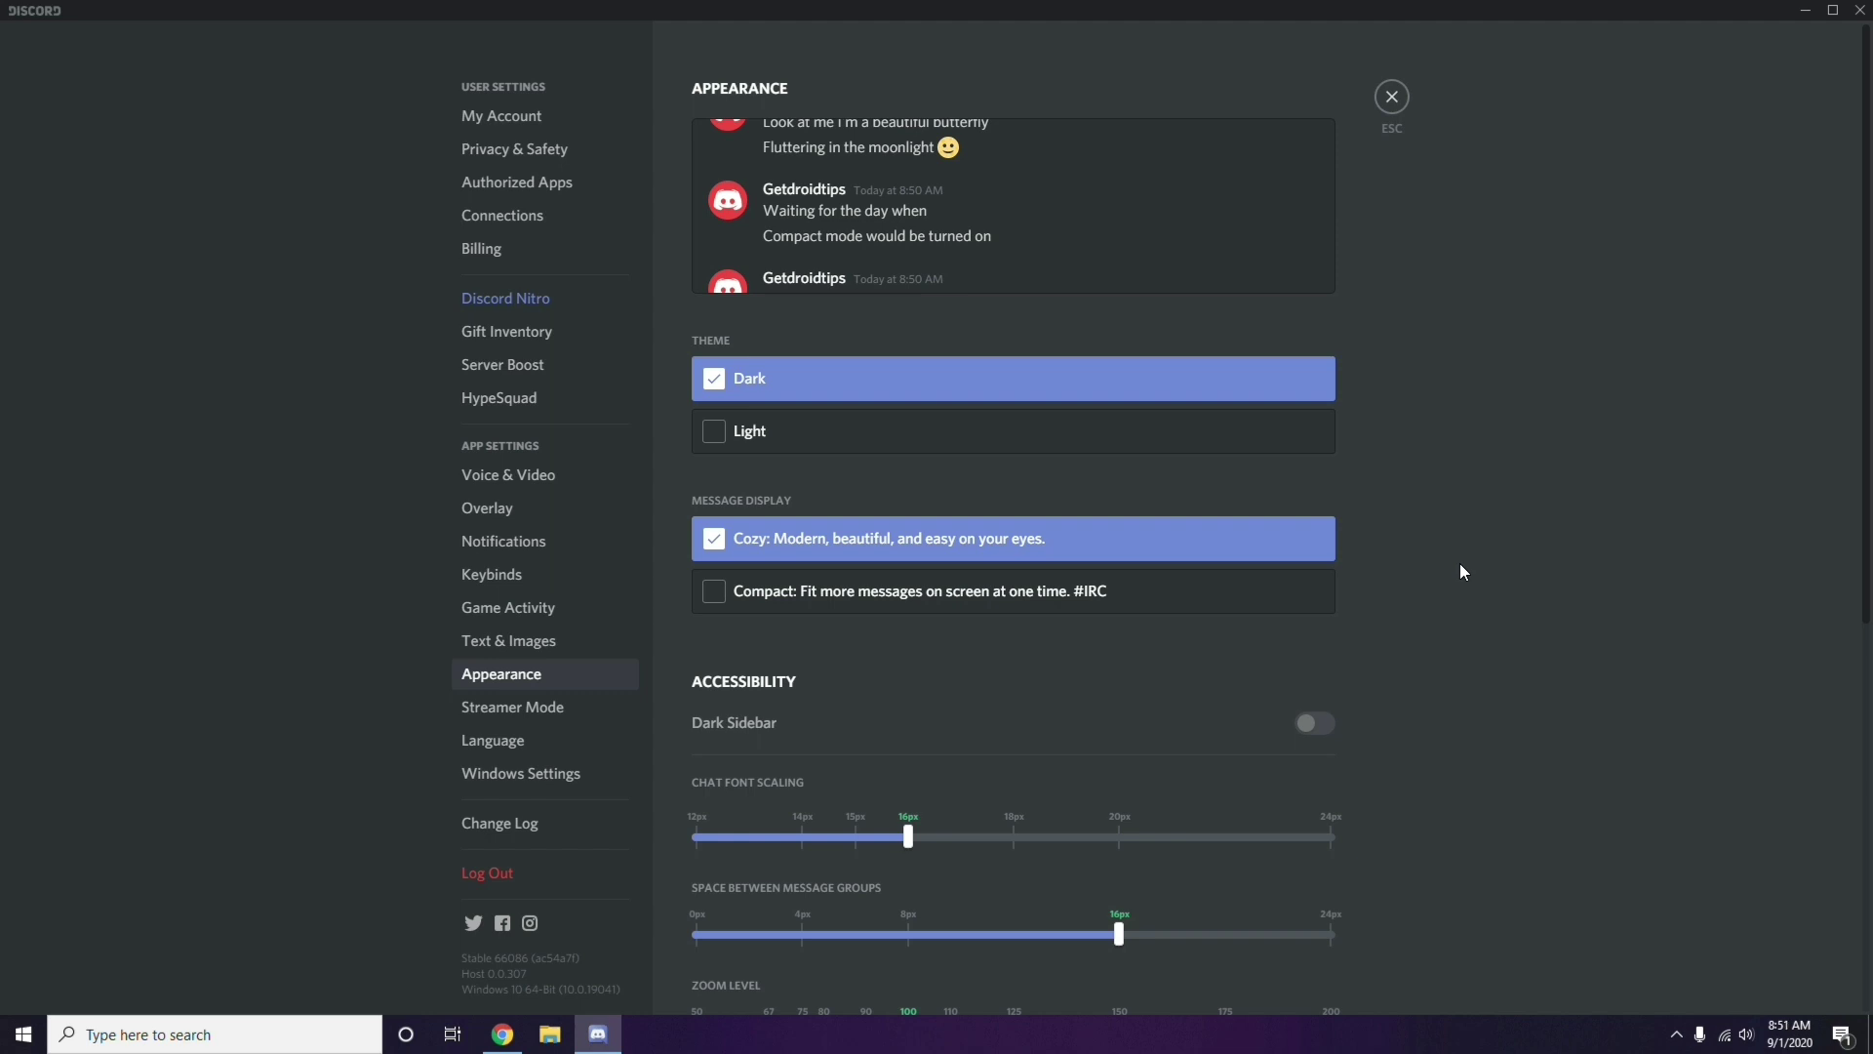
scroll(1460, 570, down, 7)
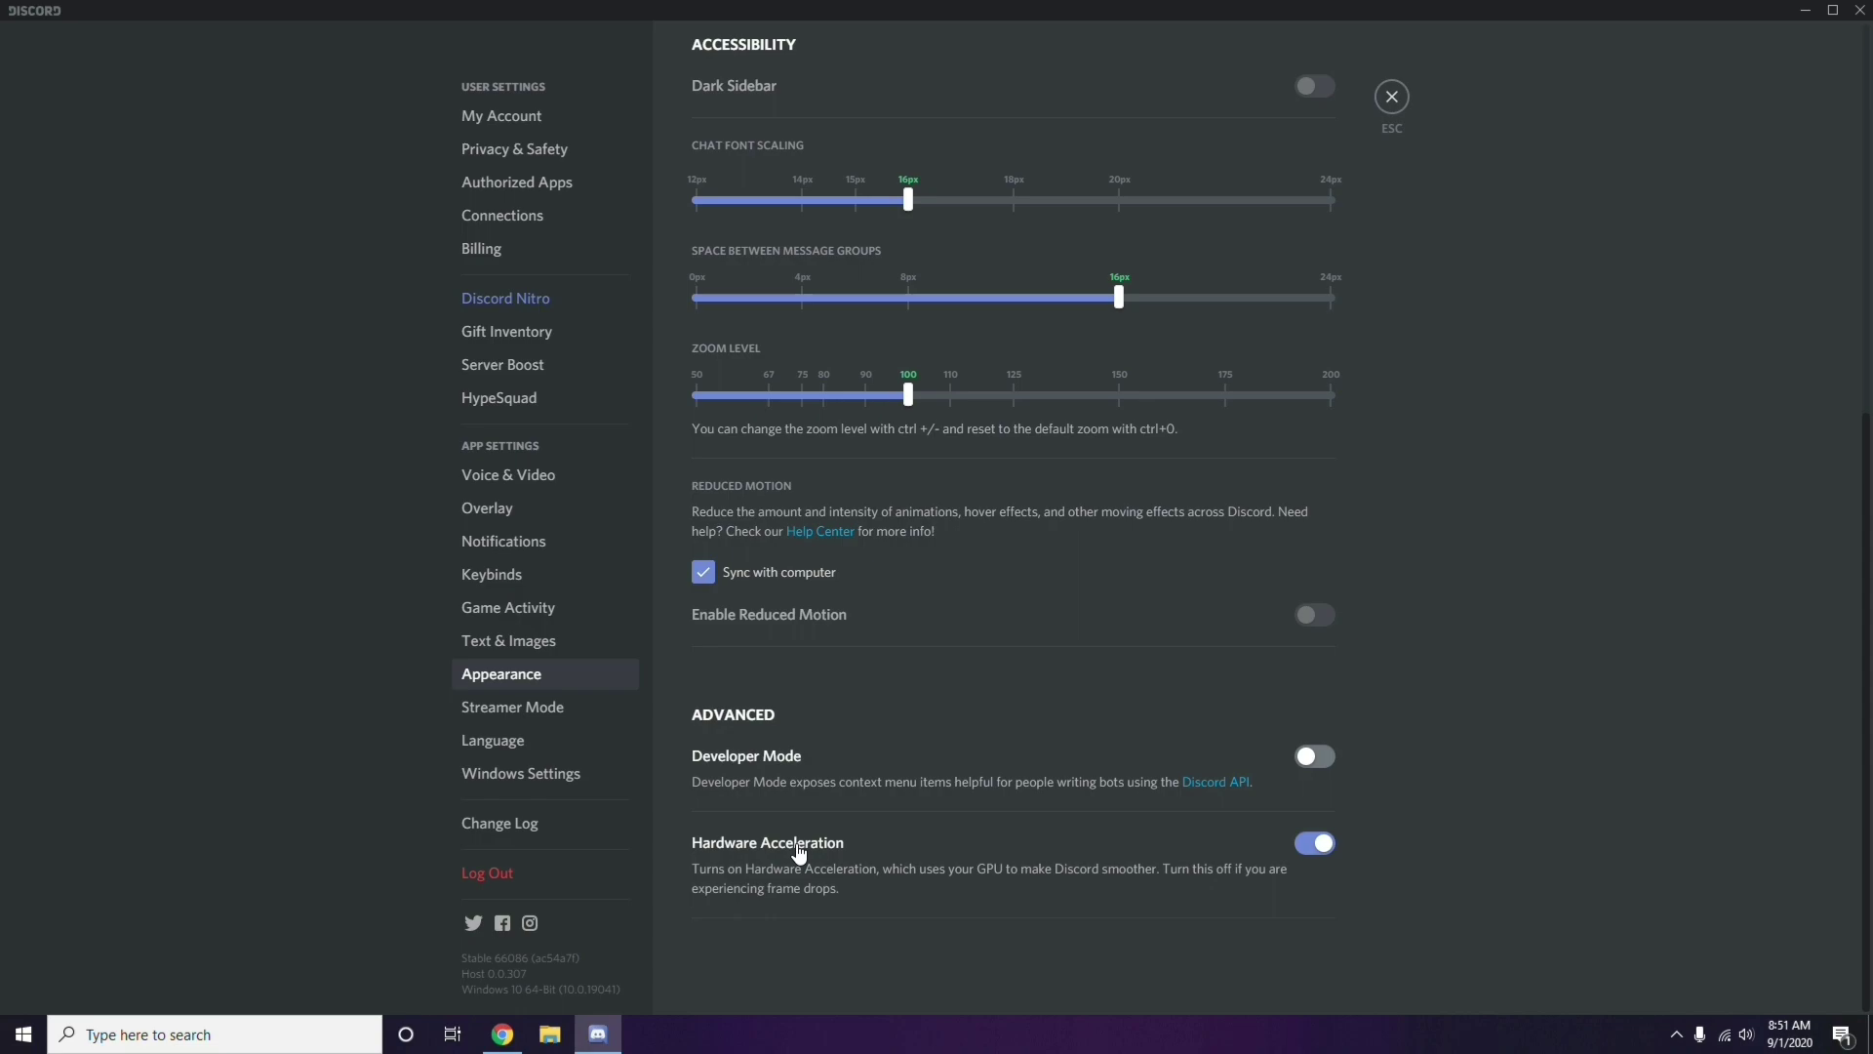
click(1313, 845)
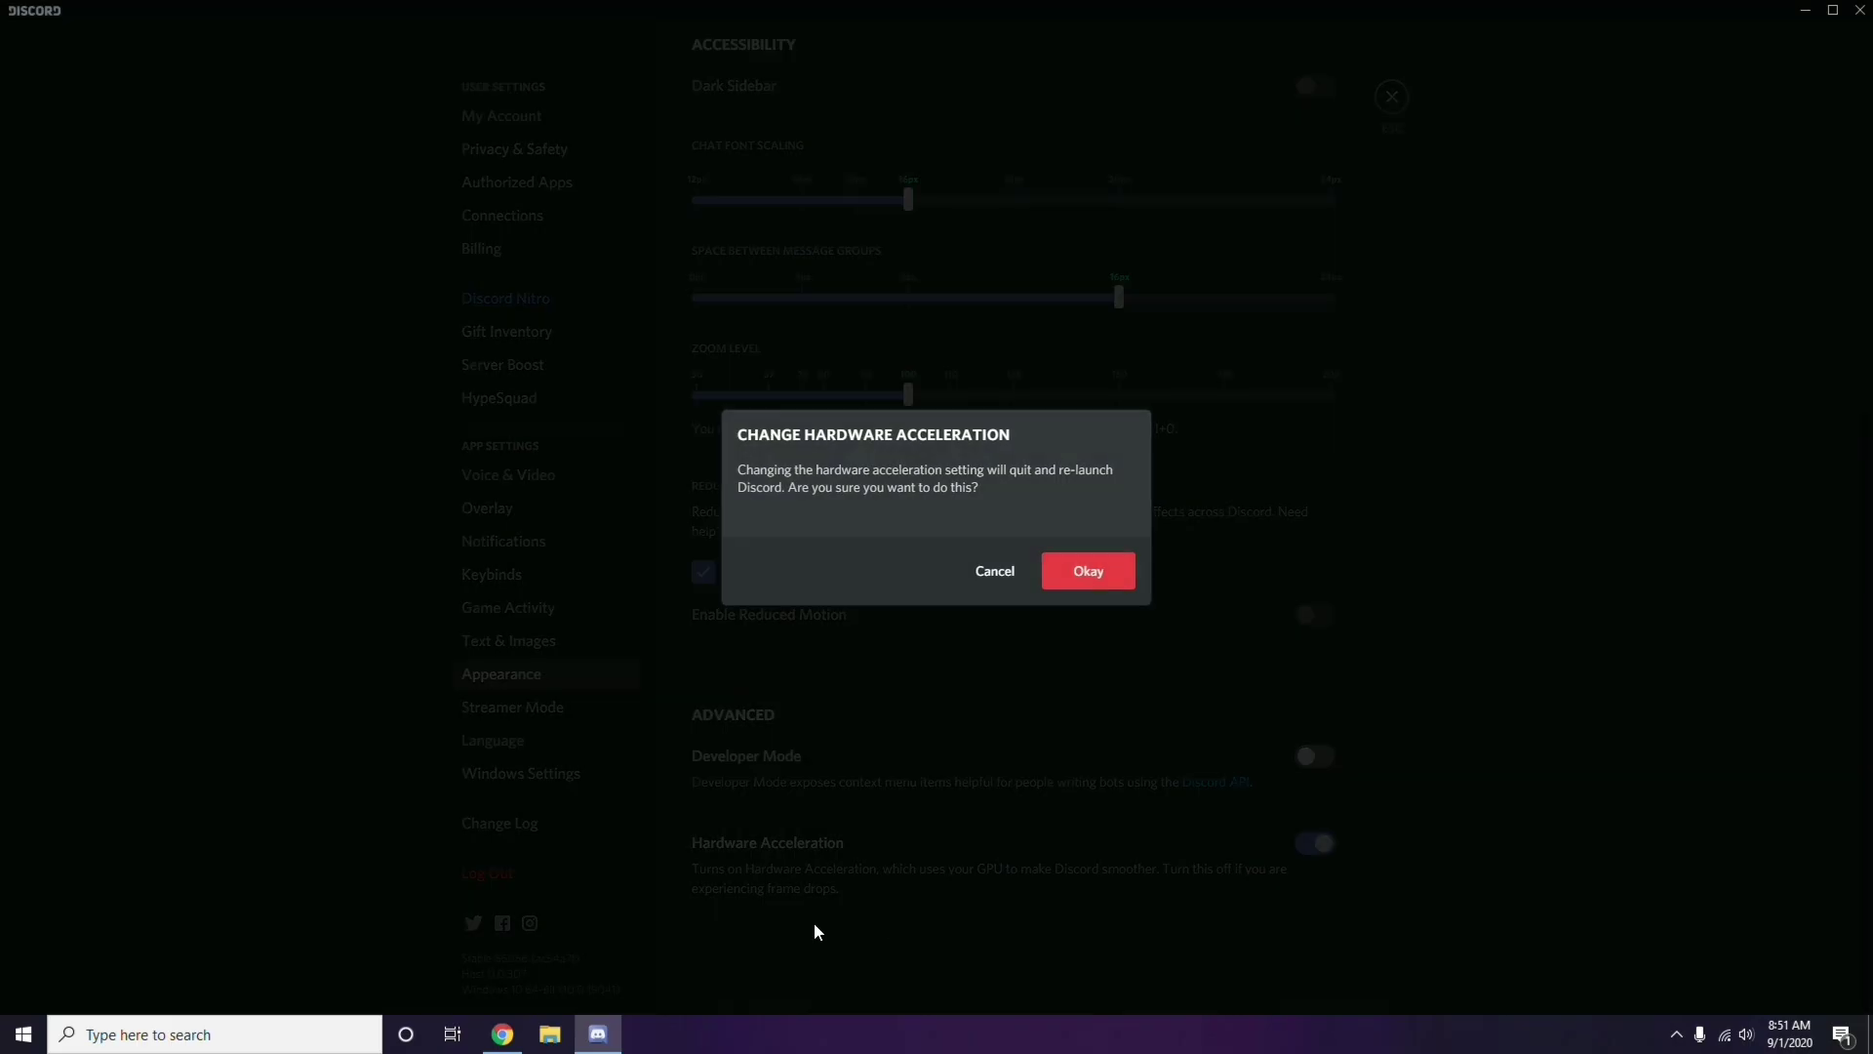
click(1079, 573)
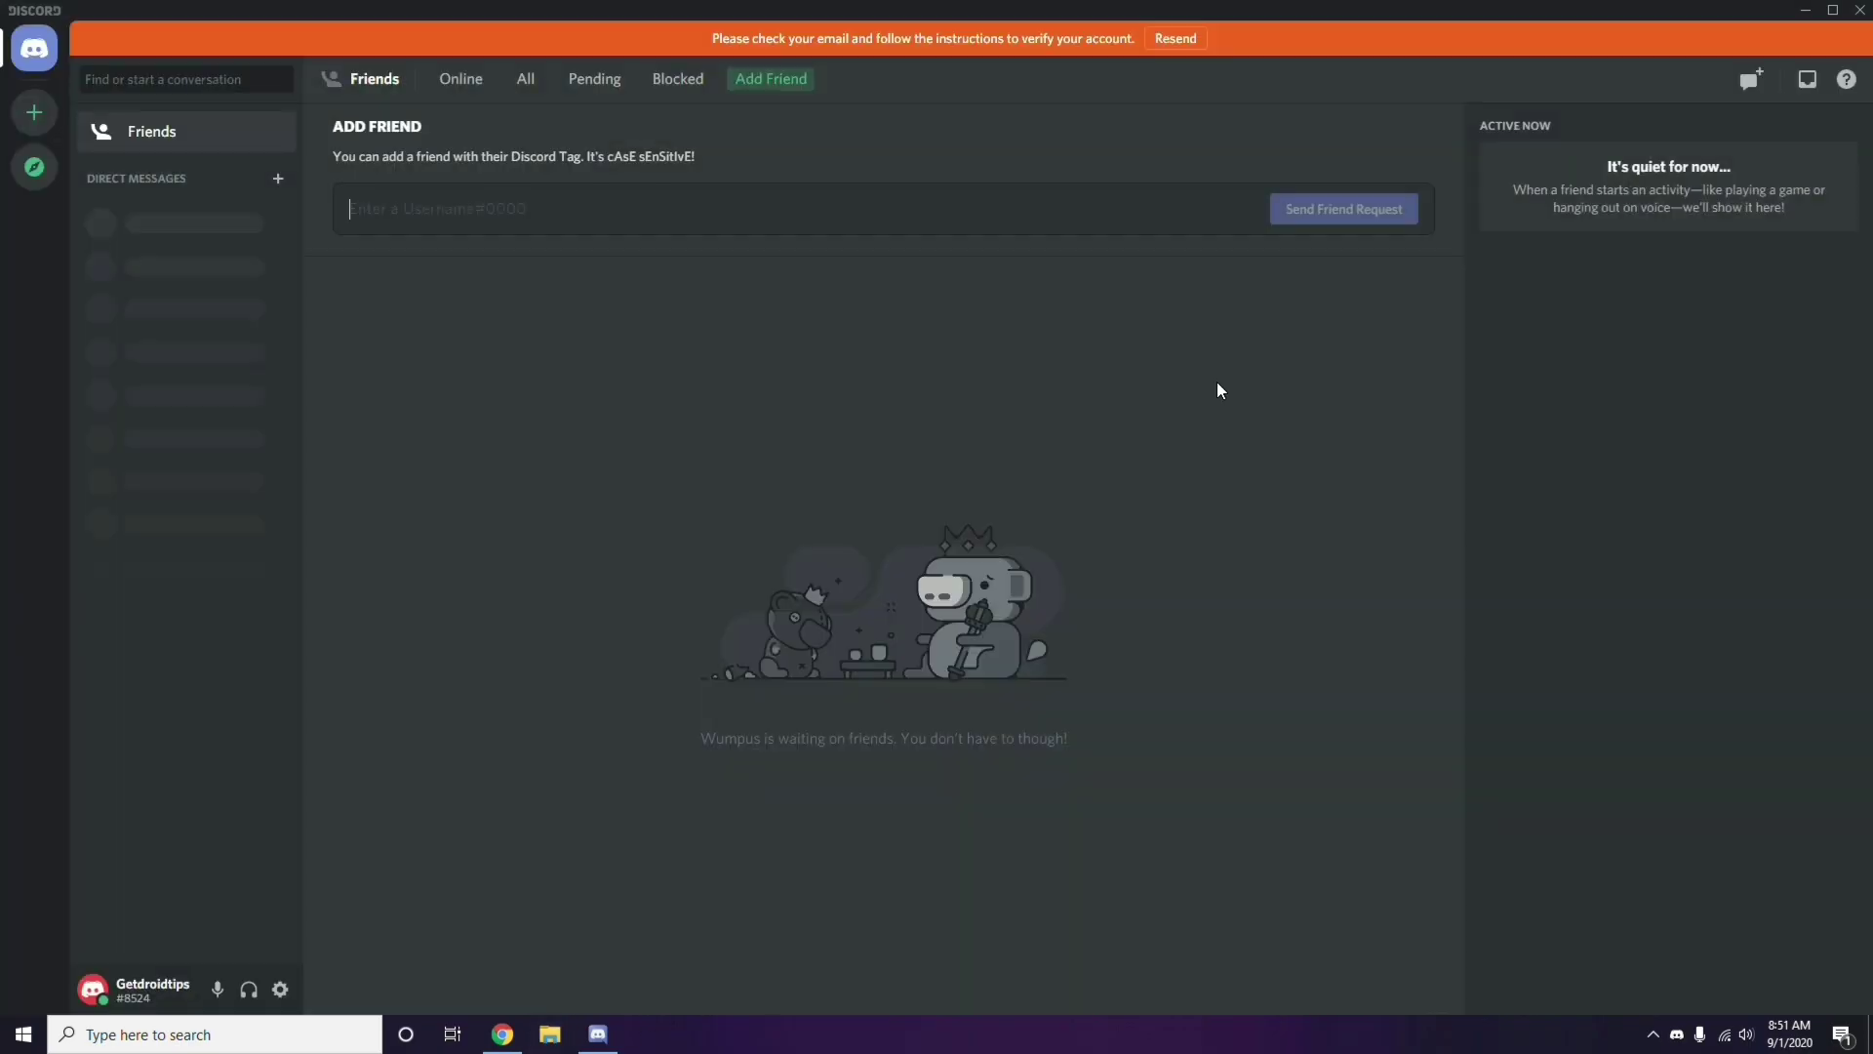
Minimize Discord and refresh the desktop
click(1807, 12)
right_click(745, 249)
click(795, 335)
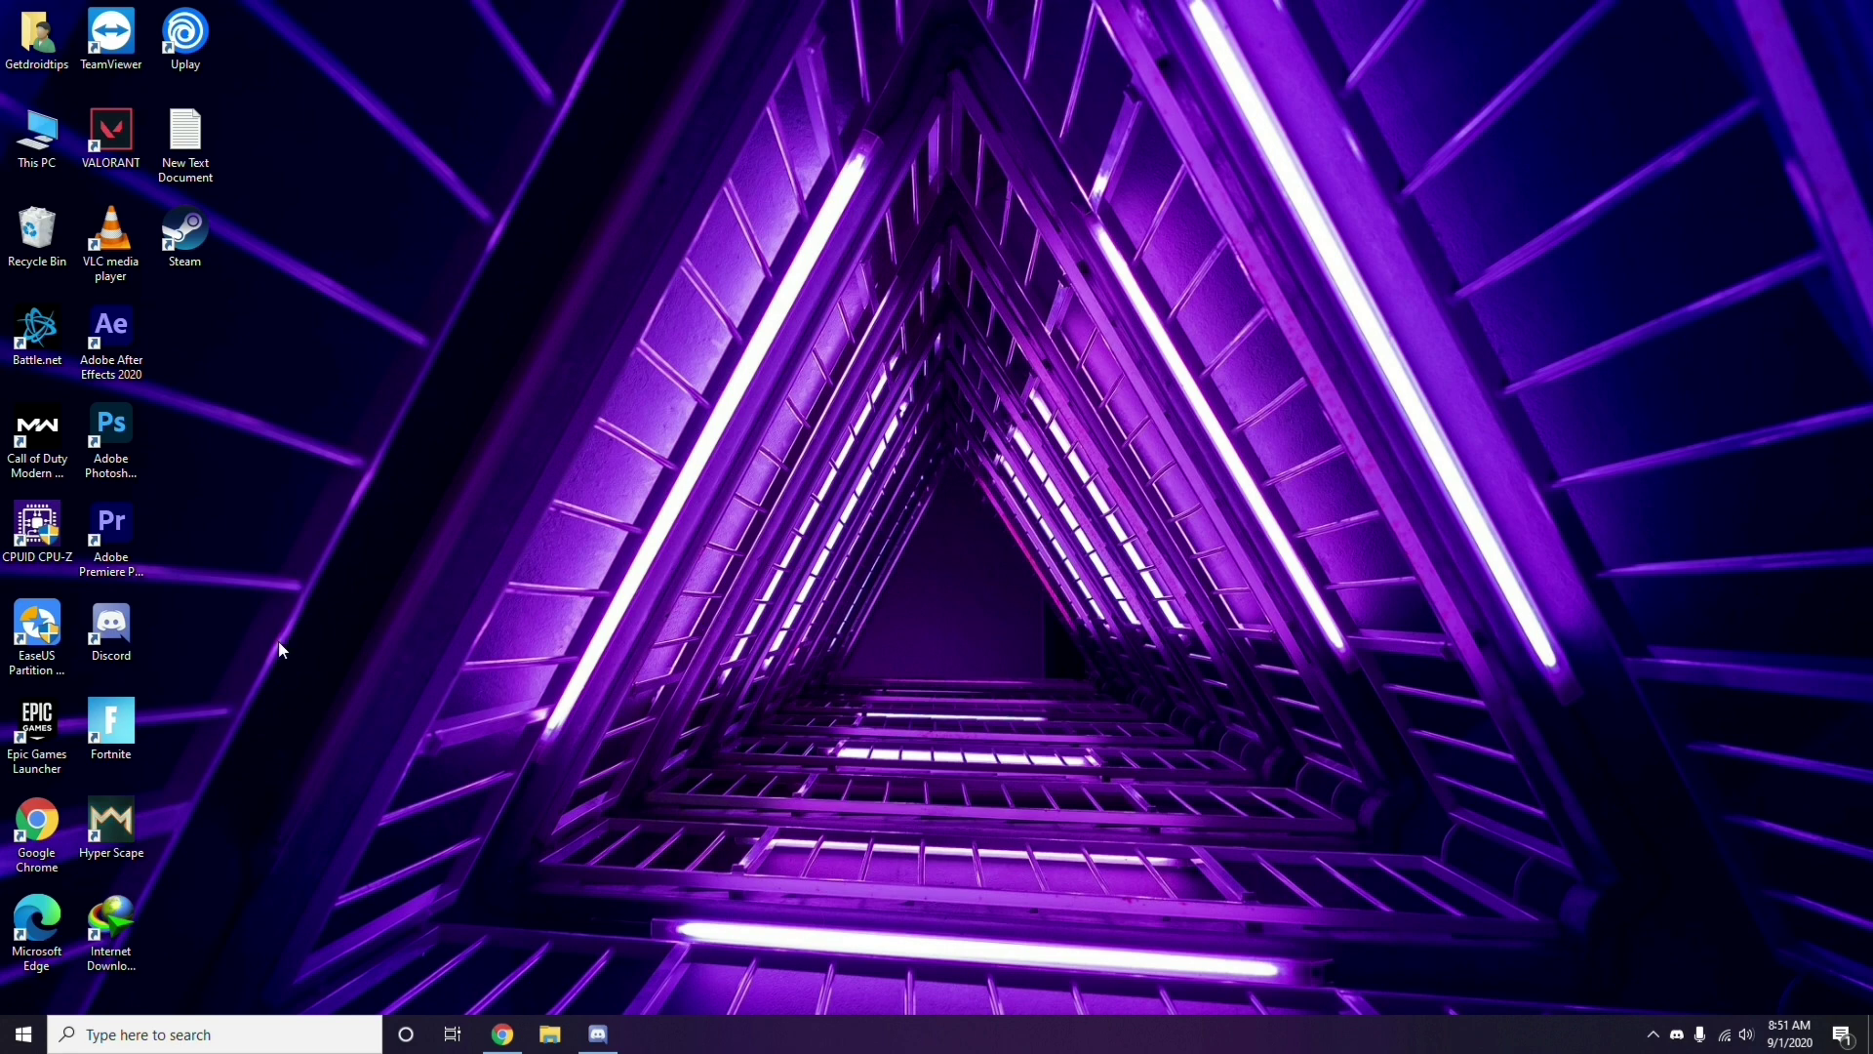
Search 'windows' from the taskbar and go to the Windows Update settings page
click(152, 1039)
text(w)
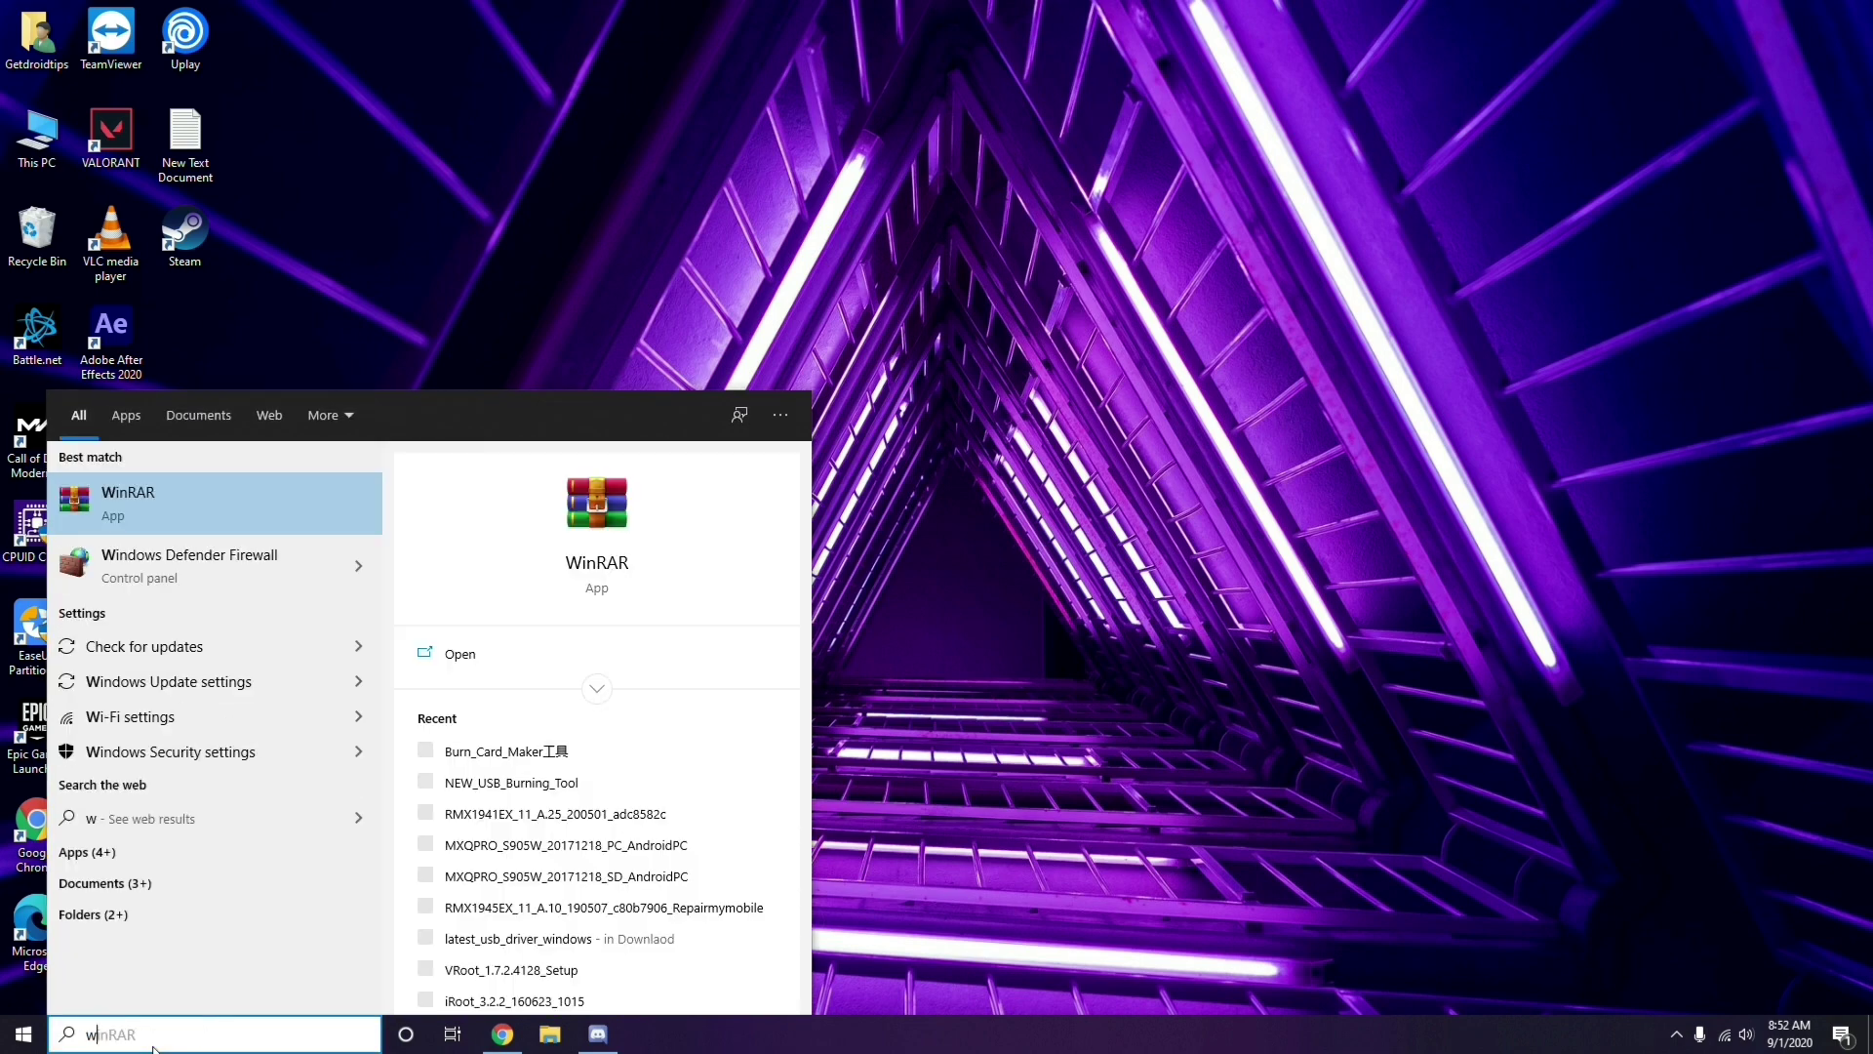
text(indows)
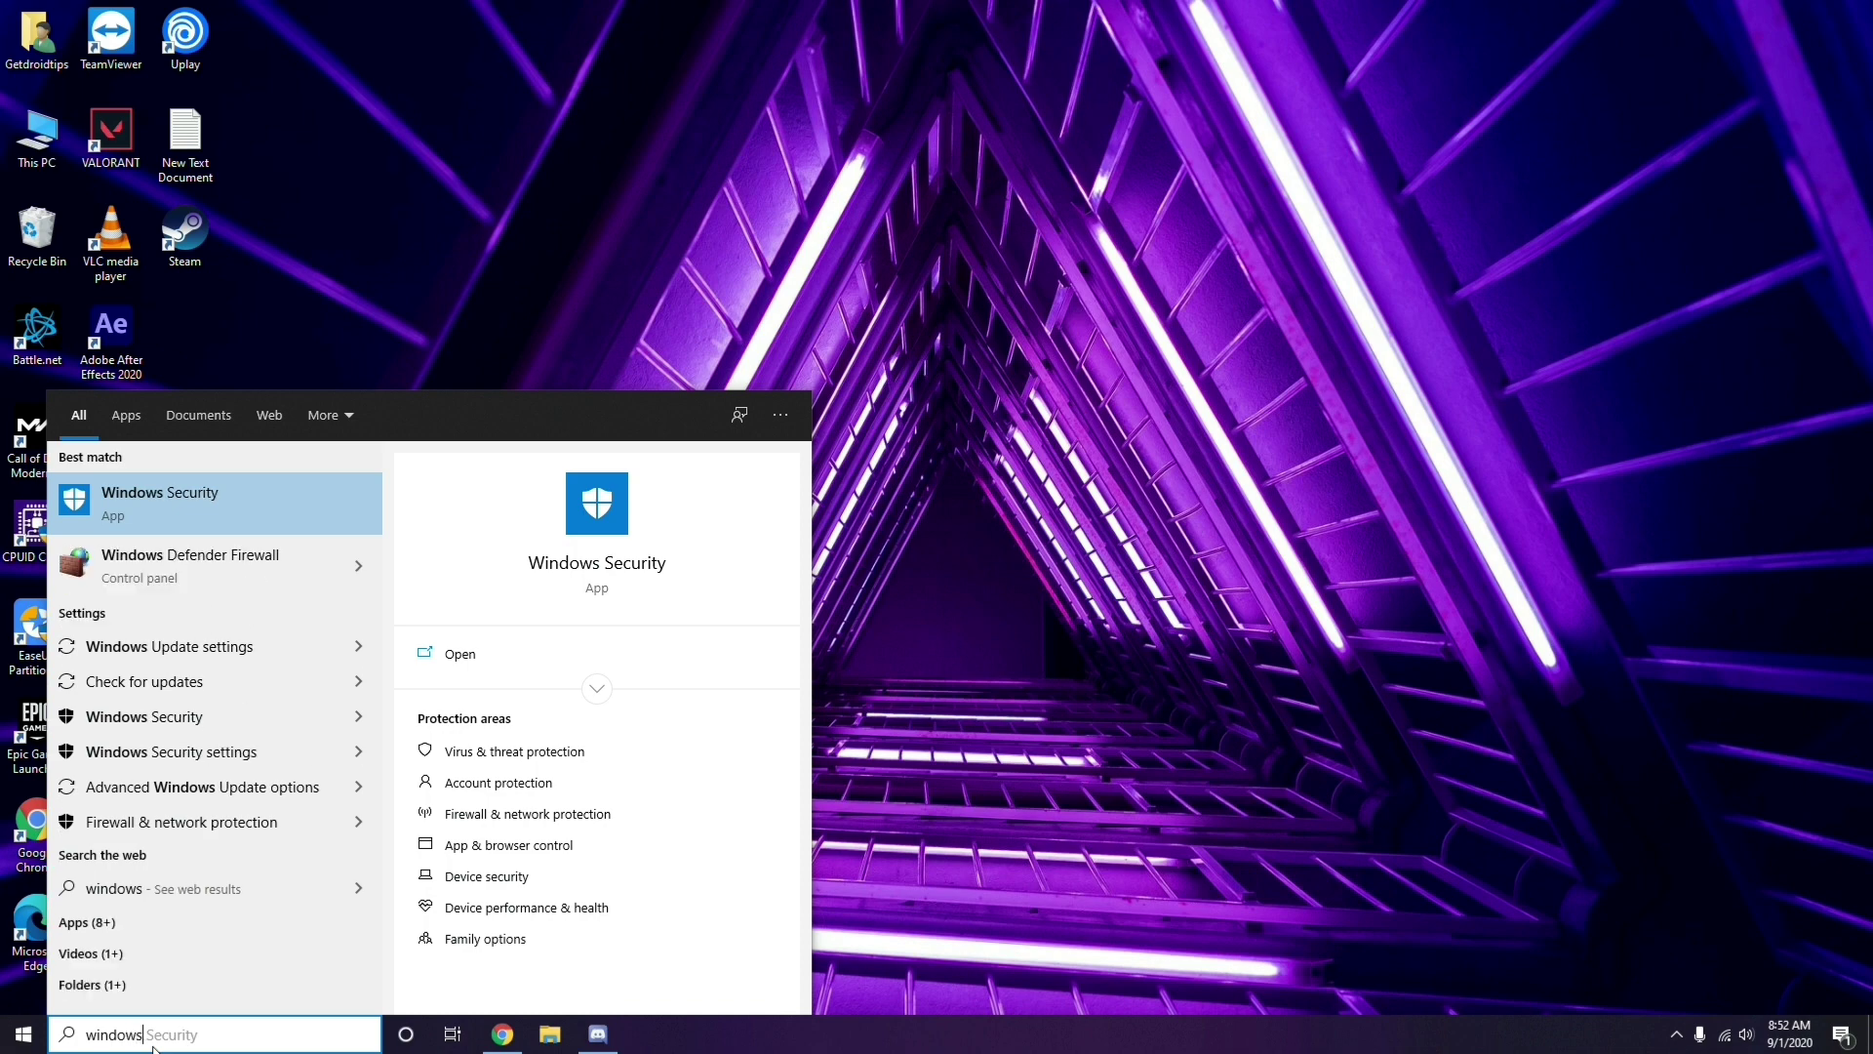
click(235, 649)
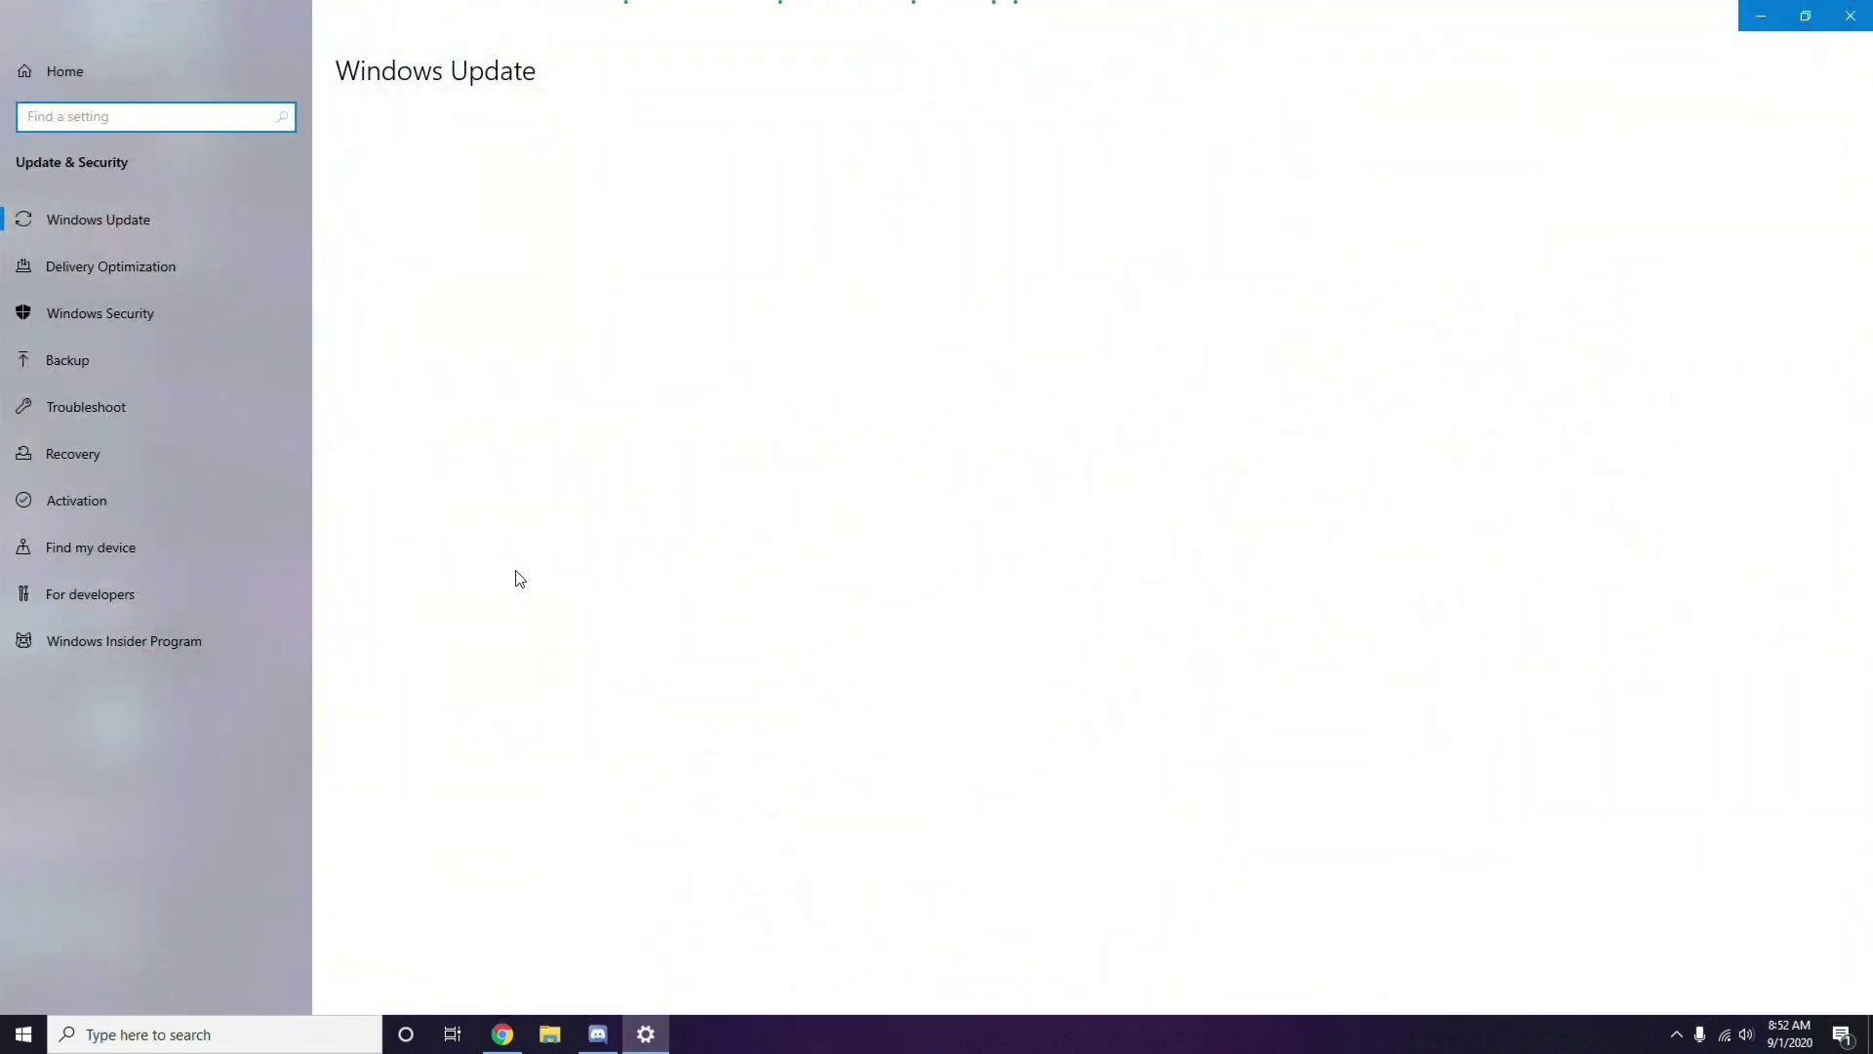